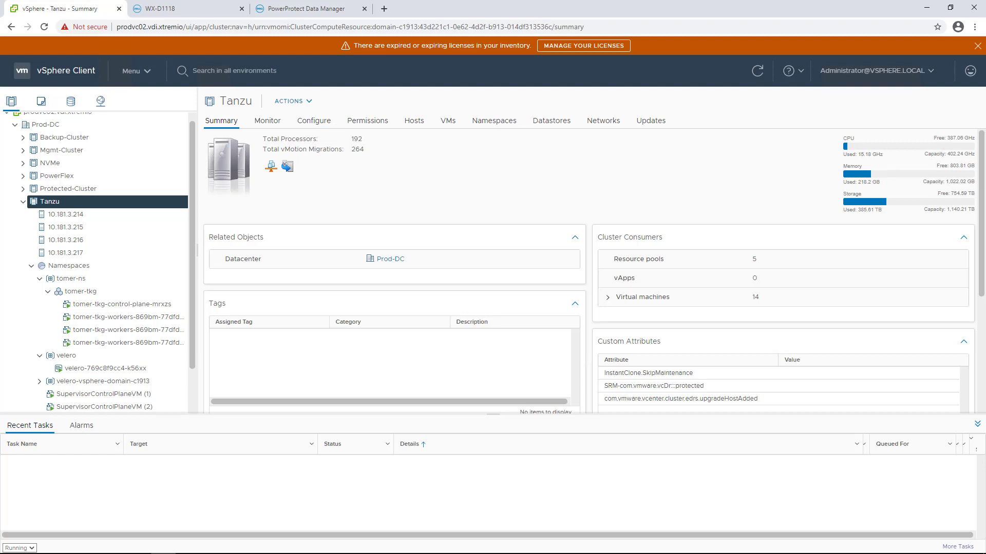
Step: View the tomer-ns namespace summary and list the cluster's pods in the terminal with kubectl get pods
click(80, 277)
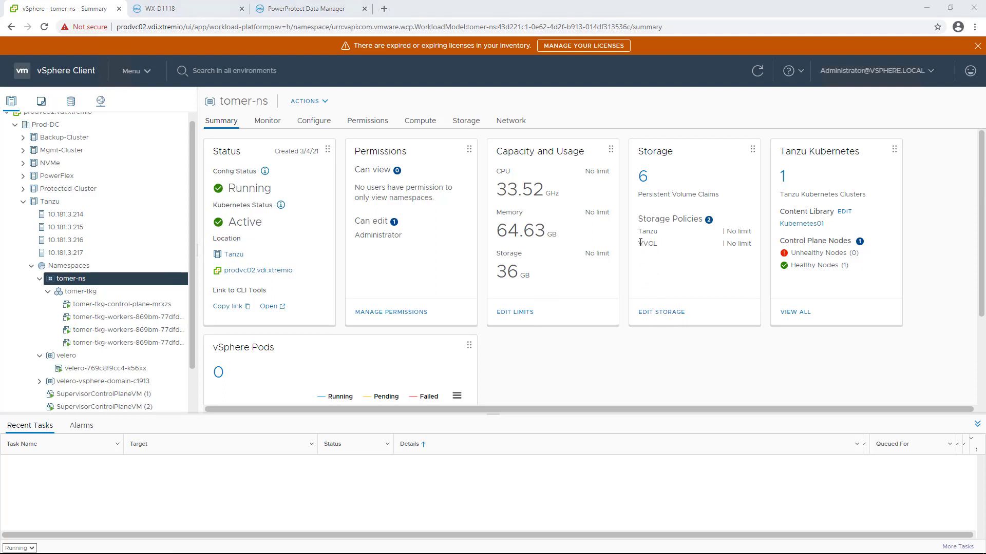
key(alt+Tab)
text(kubectl get )
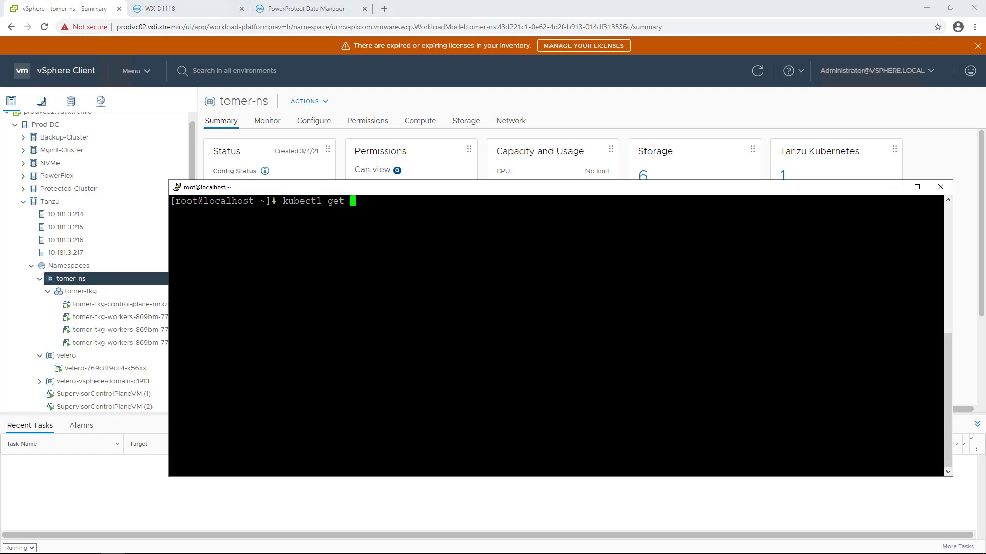
text(pods)
key(Return)
Step: List the persistent volume claims by changing the previous command to kubectl get pvc and running it
key(Up)
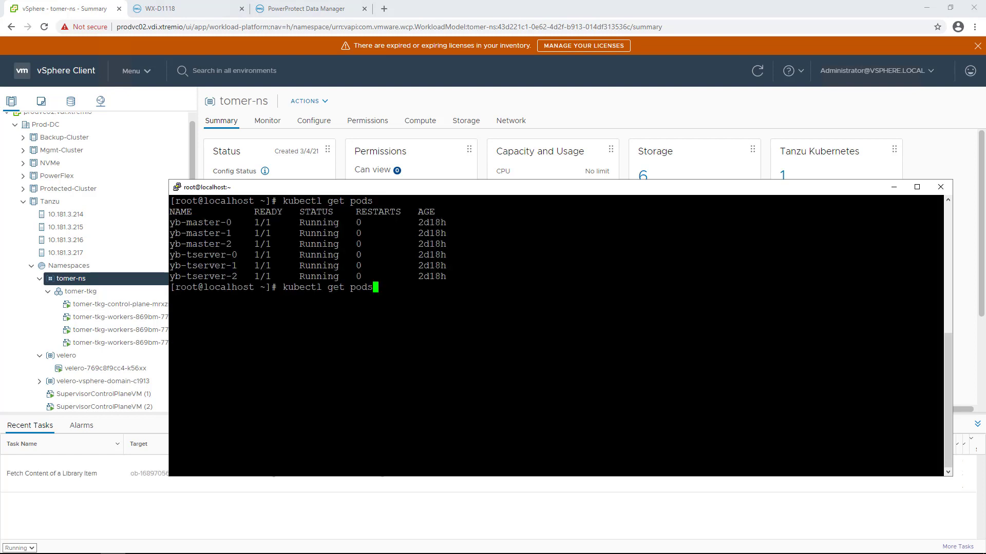
key(BackSpace)
key(BackSpace)
key(BackSpace)
text(vc)
key(Return)
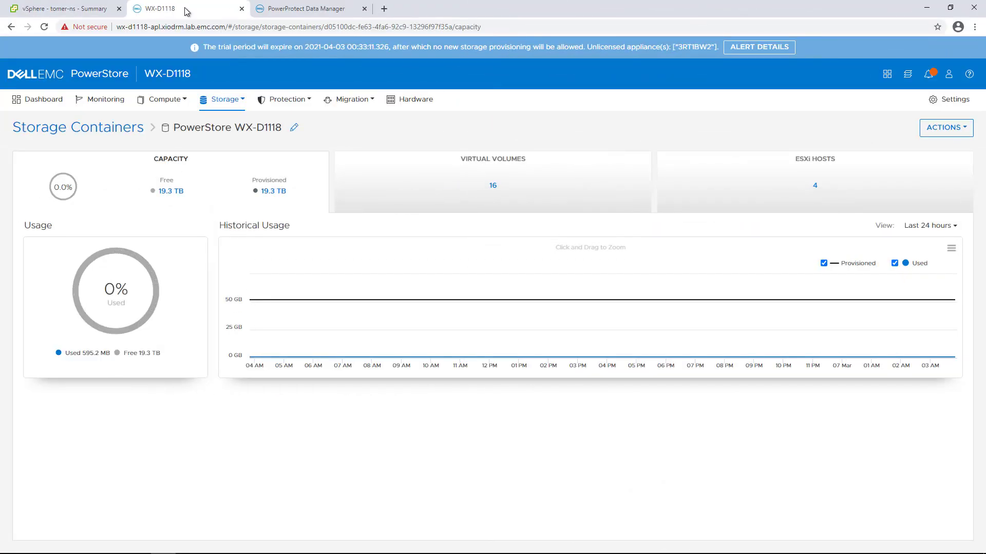
Step: In PowerStore, open the PowerStore WX-D1118 storage container and look through its list of virtual volumes
click(224, 110)
click(237, 169)
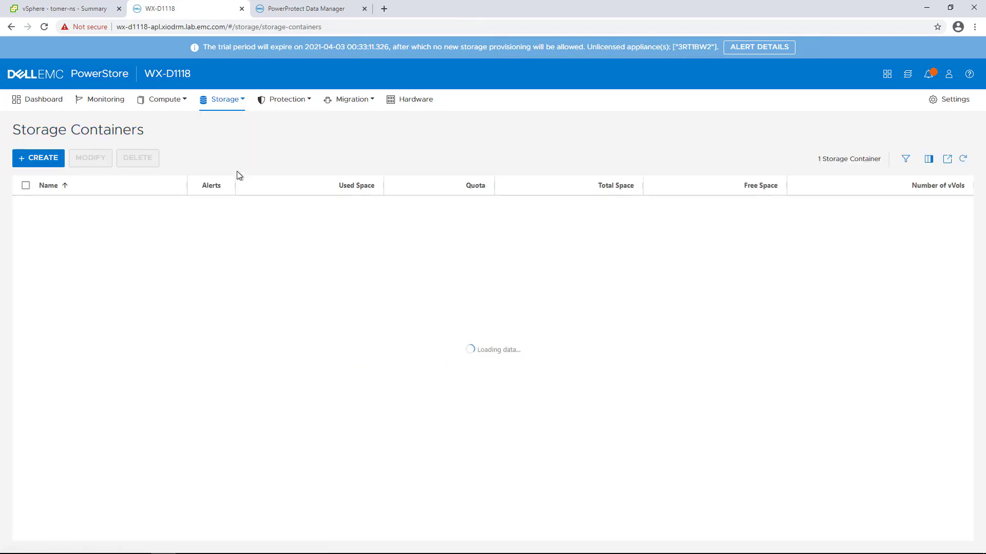
click(87, 208)
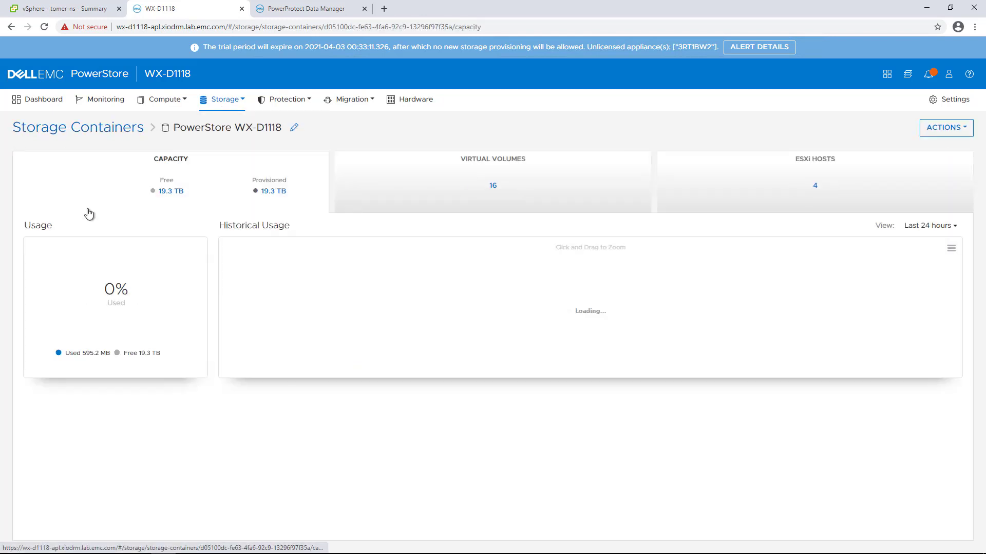
click(444, 196)
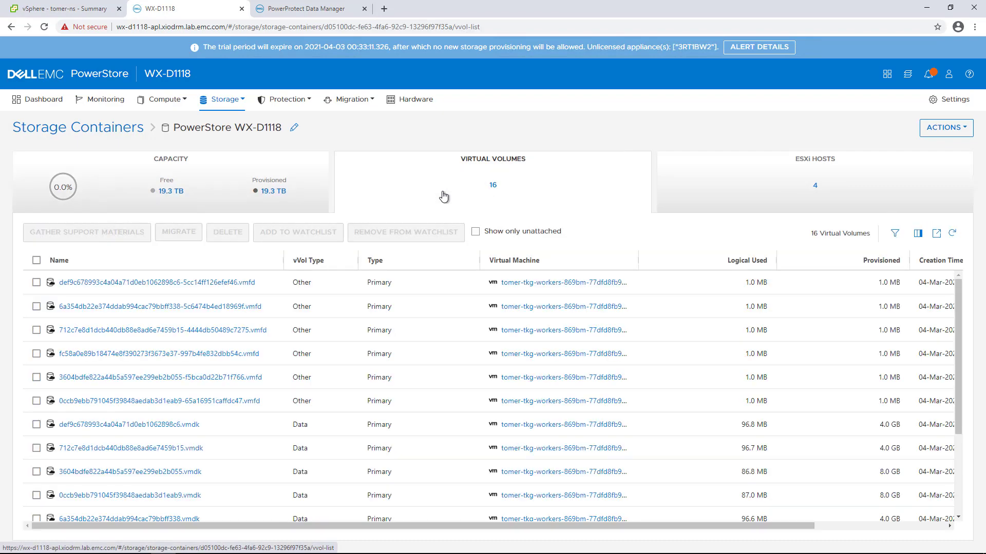
scroll(386, 322, down, 3)
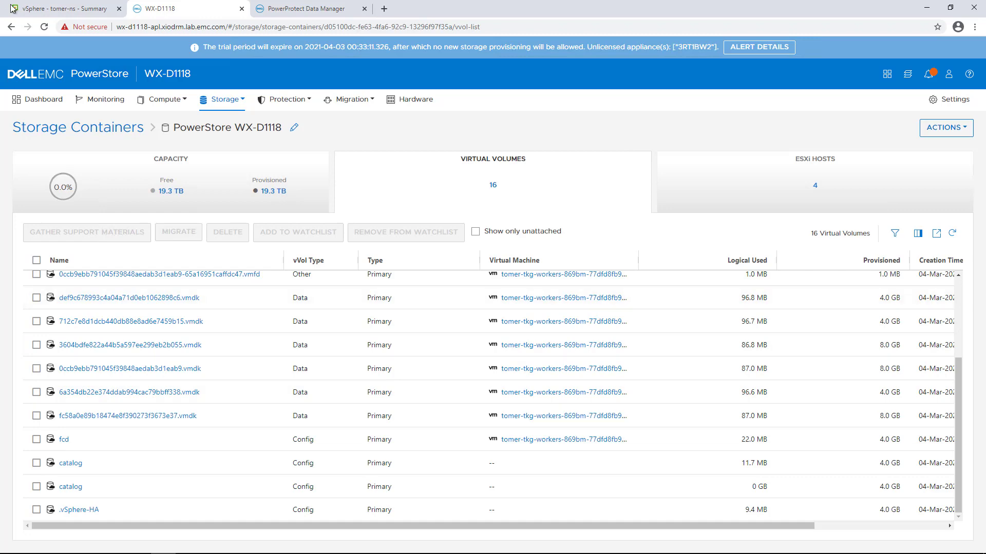
Step: In the vSphere Client, show the Tanzu cluster's supervisor services, then expand and select Velero vSphere Operator
click(77, 14)
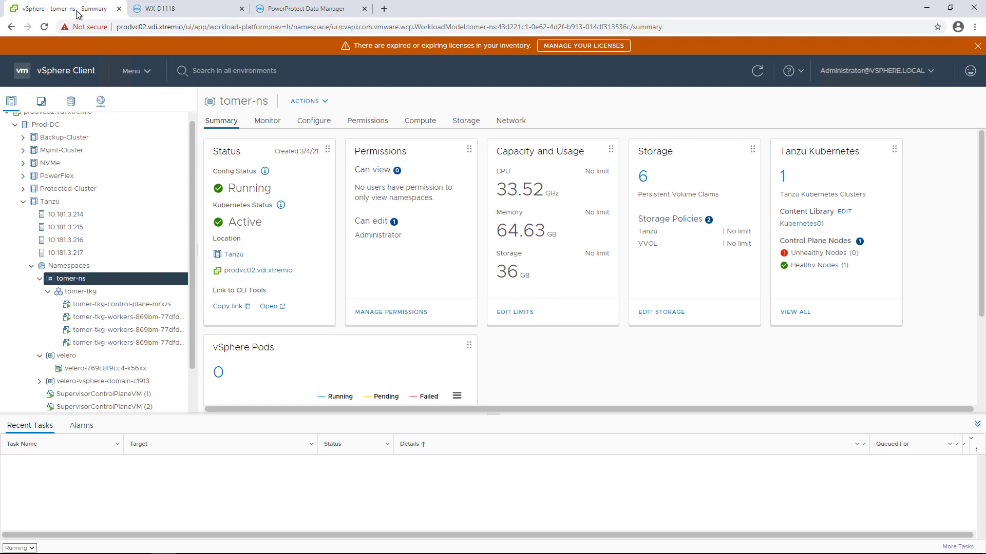
click(53, 202)
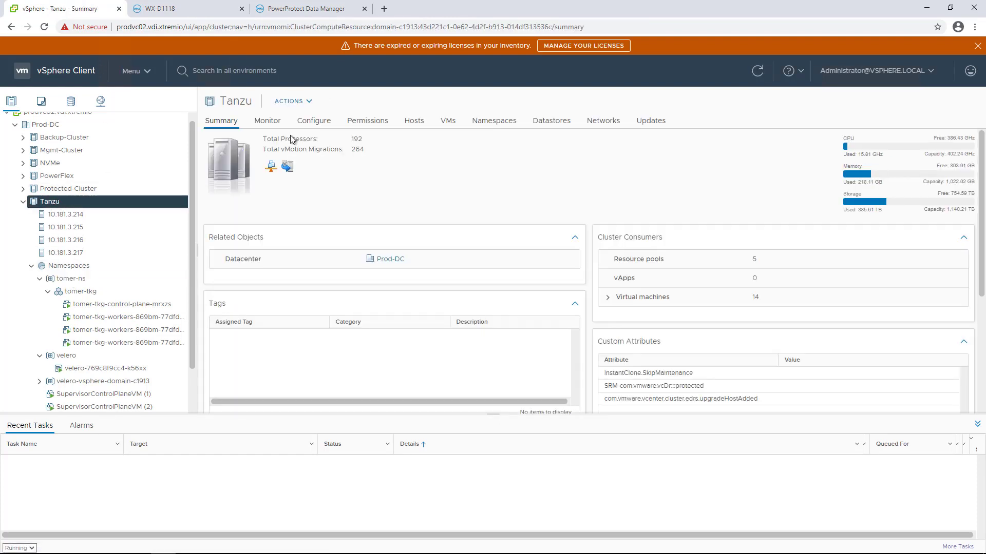
click(319, 128)
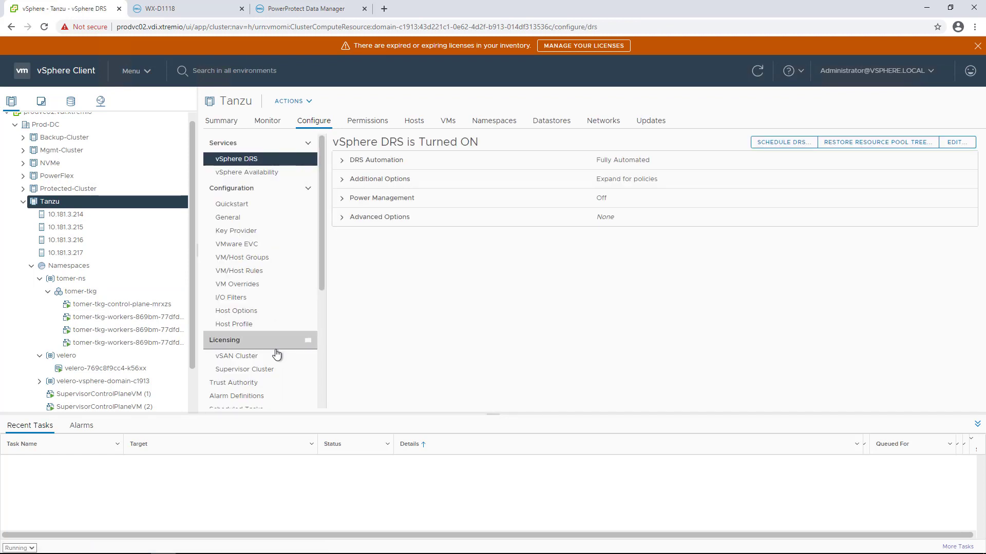
scroll(280, 353, down, 4)
click(262, 403)
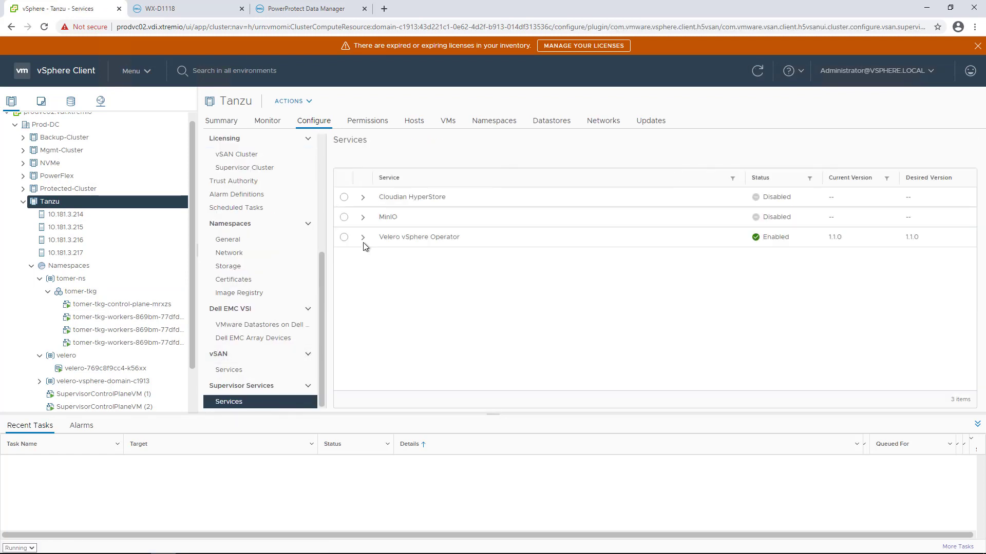
click(364, 239)
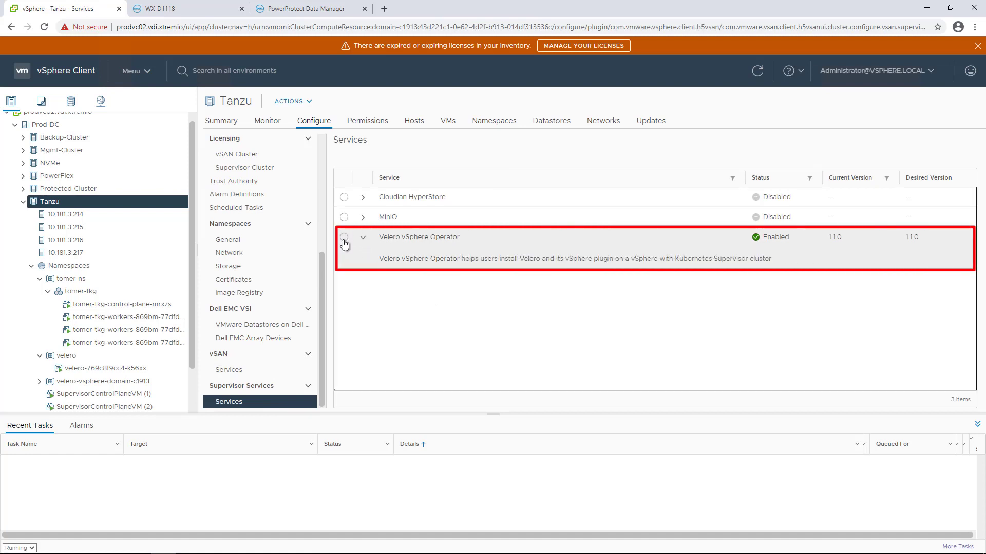
click(344, 239)
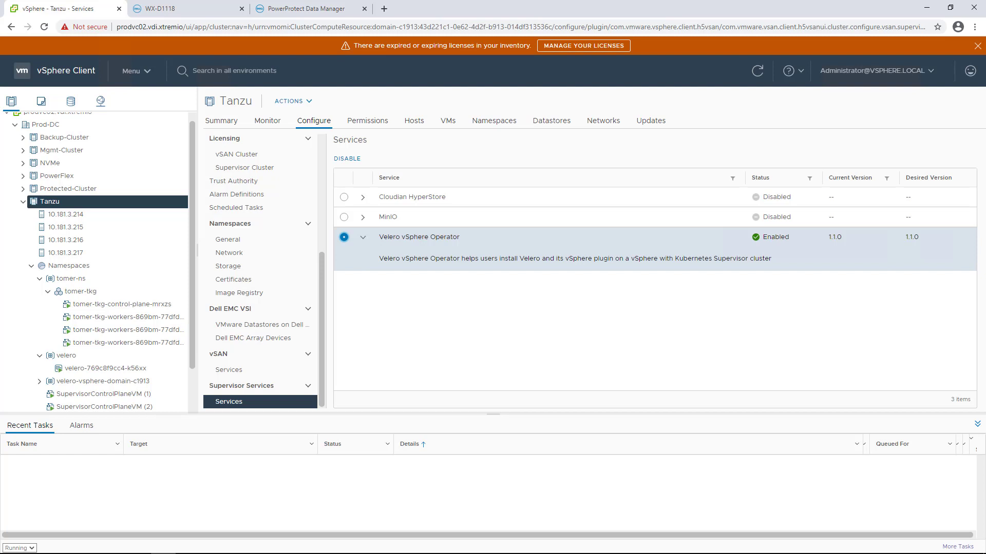
Step: In PowerProtect Data Manager, inspect the settings of the Tanzu Kubernetes asset source and close them without saving
click(271, 11)
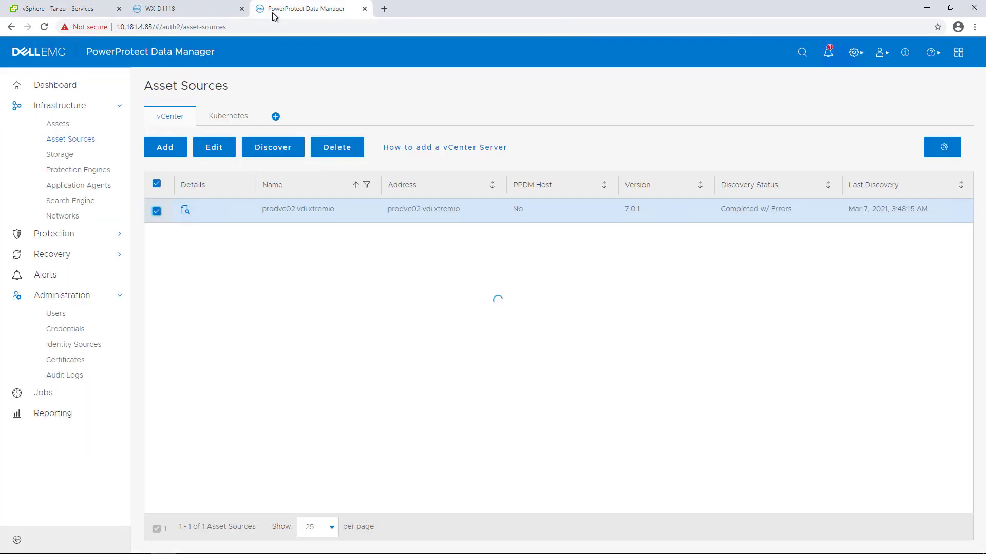
click(226, 118)
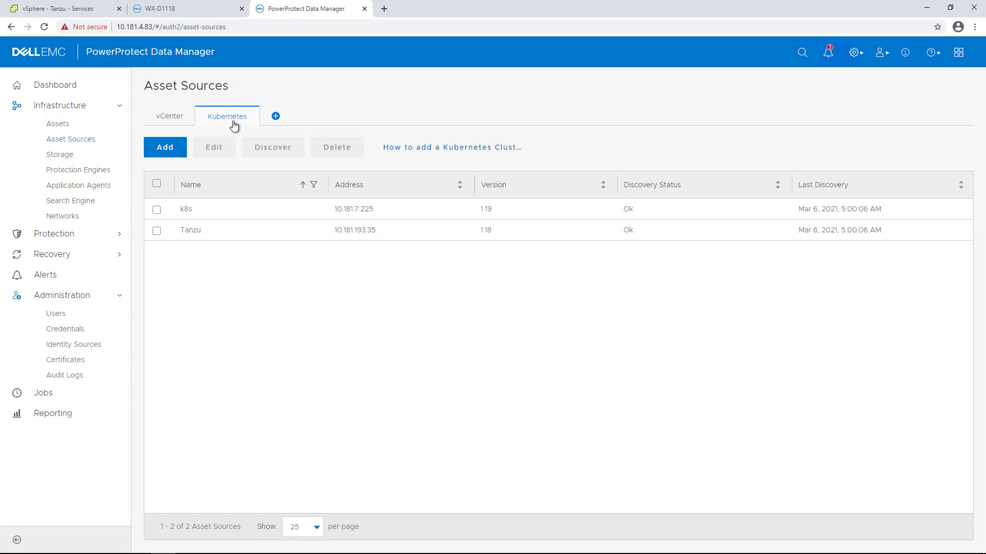
click(157, 232)
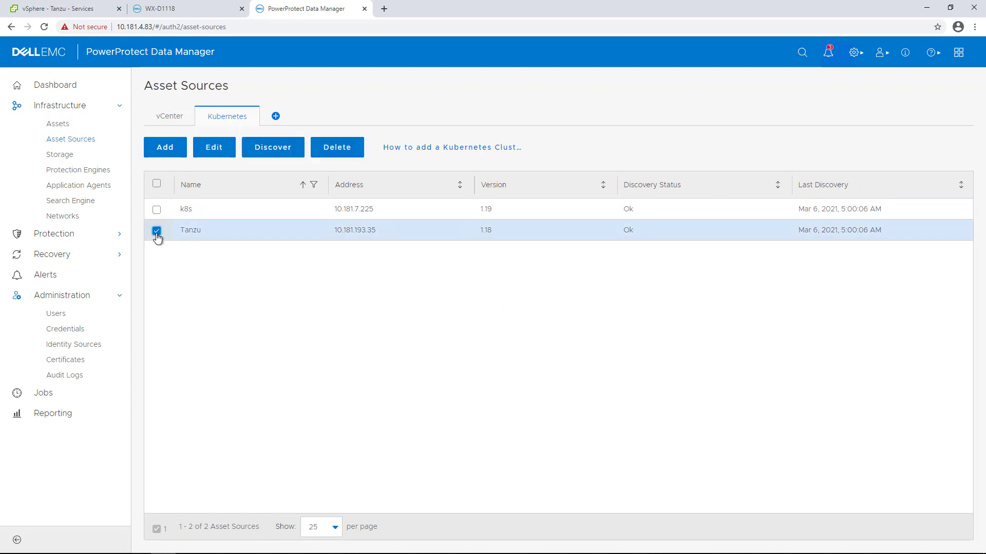
click(214, 152)
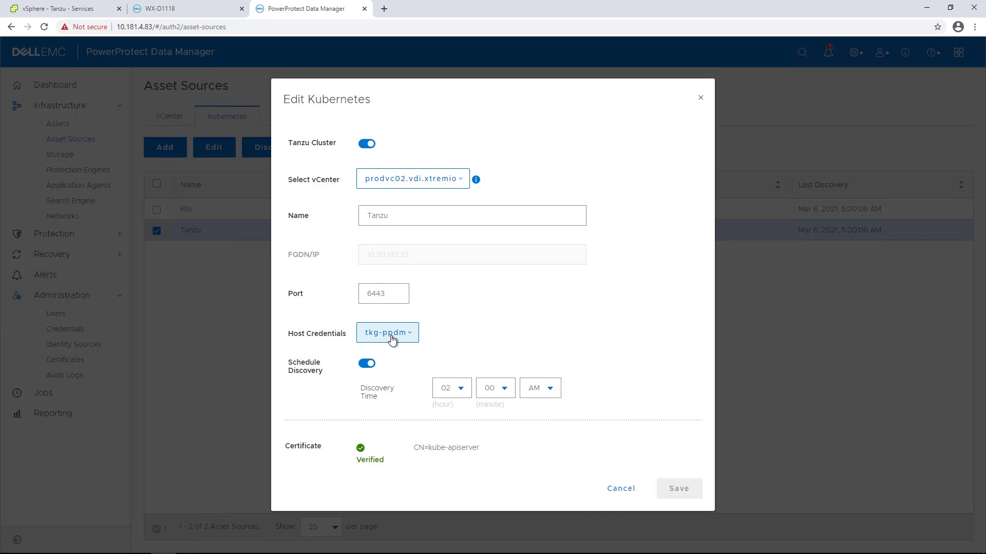
click(624, 489)
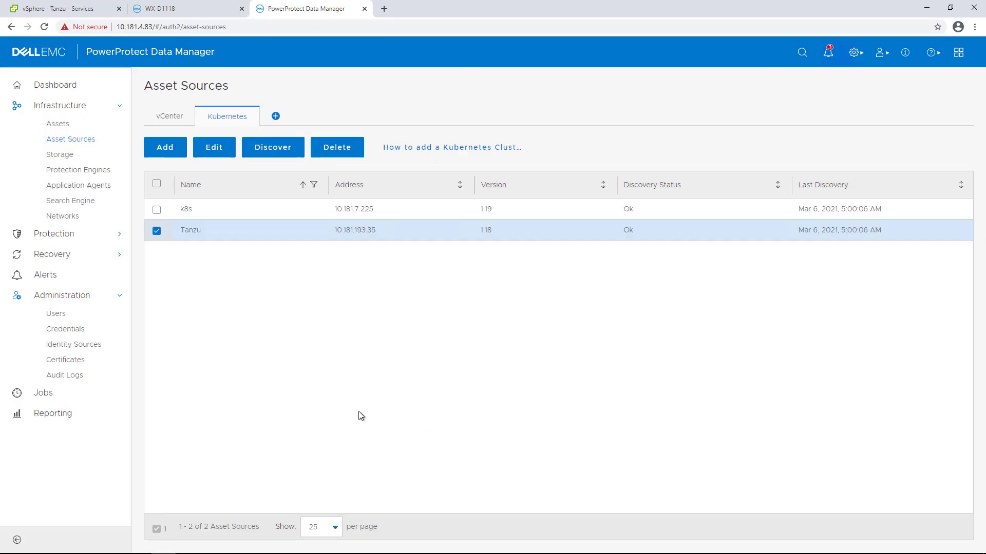
Step: Open the Tanzu protection policy for editing at its name and type settings
click(74, 238)
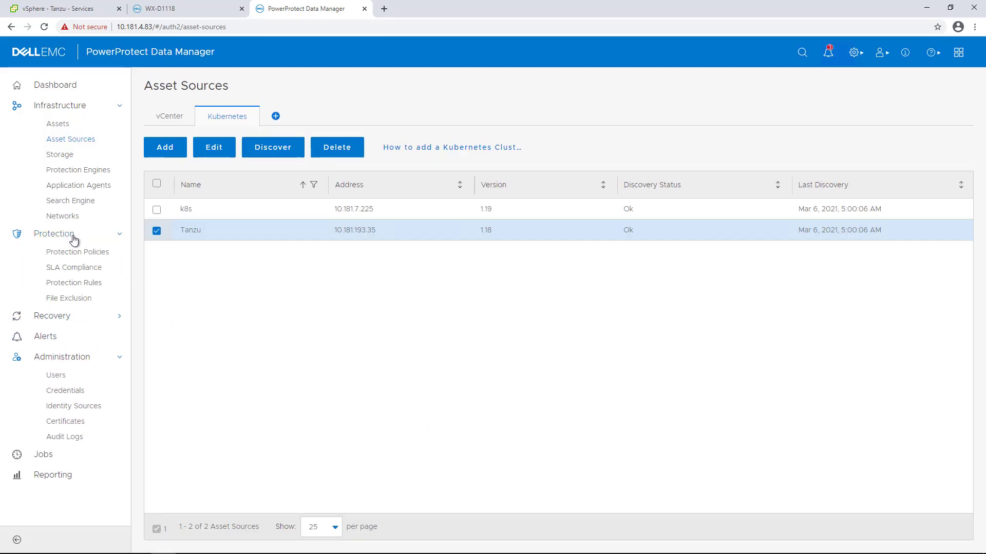
click(79, 255)
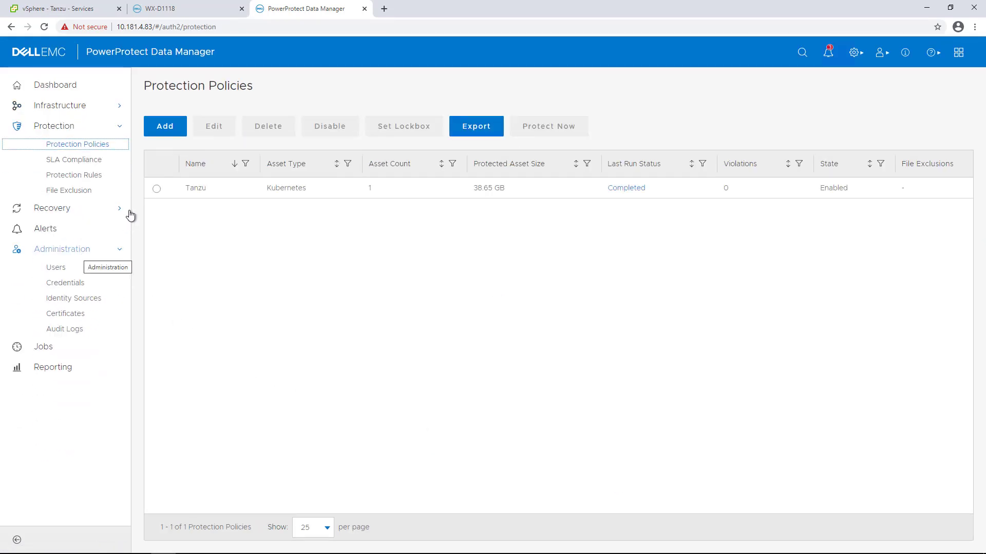
click(155, 192)
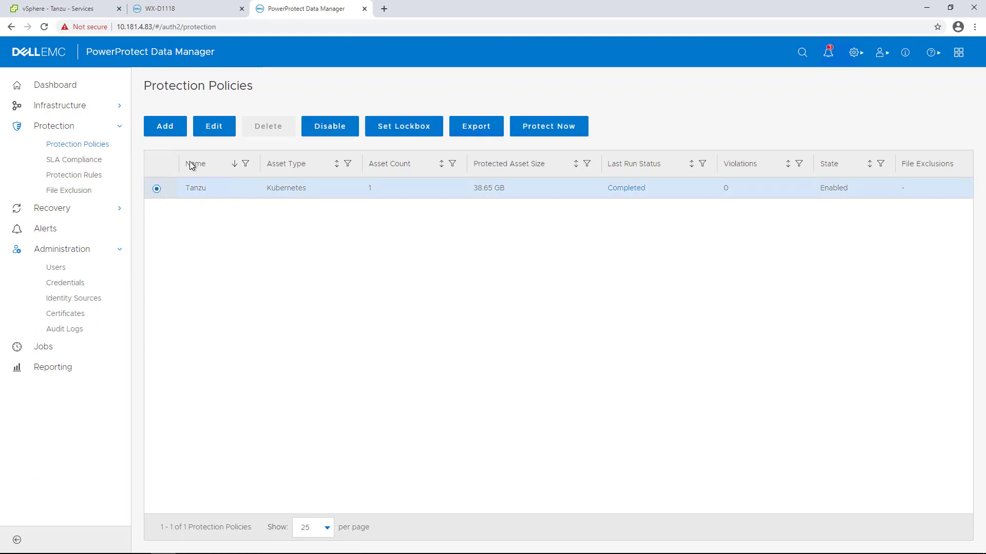
click(208, 132)
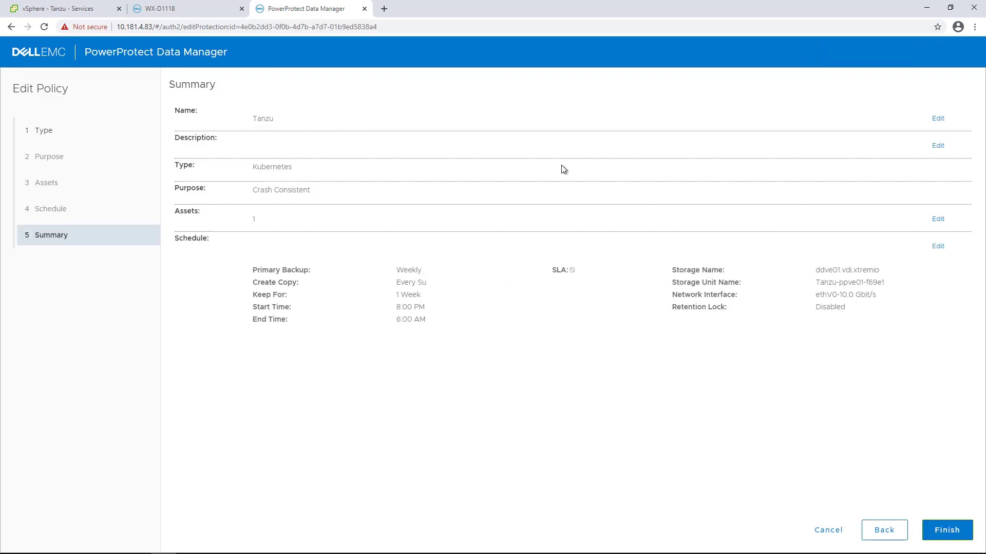
click(938, 120)
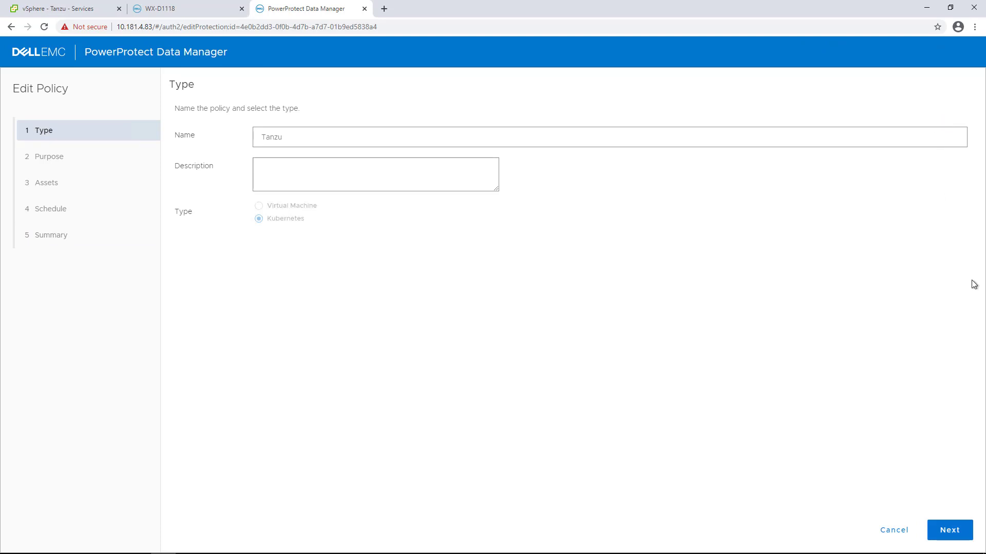
Step: Keep the policy's type and Crash Consistent purpose, and view the details of its default namespace asset
click(958, 532)
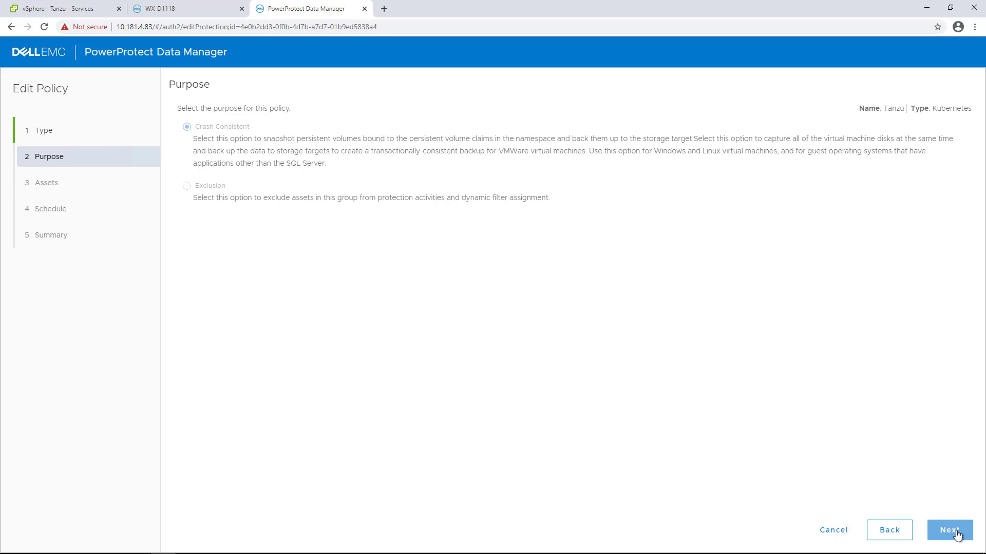
click(958, 534)
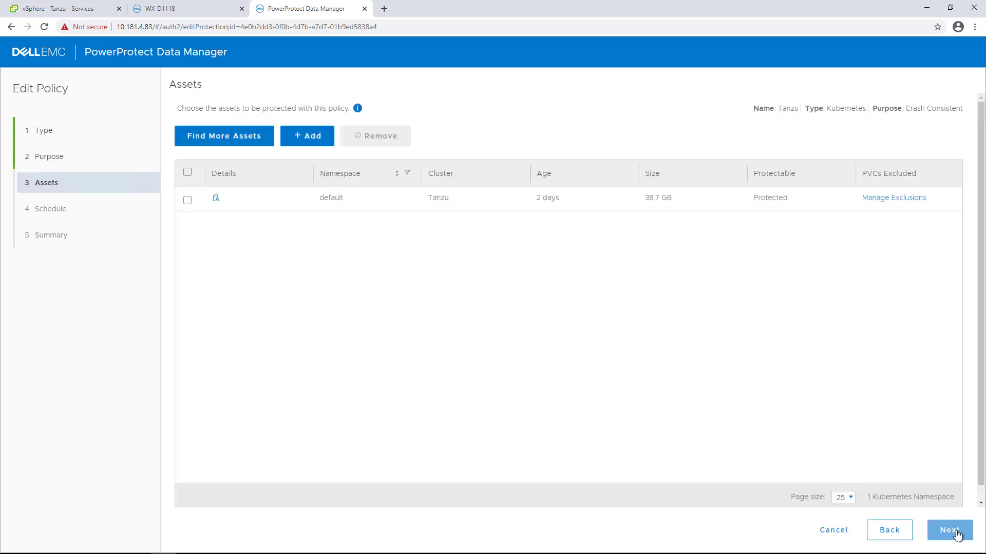
click(217, 201)
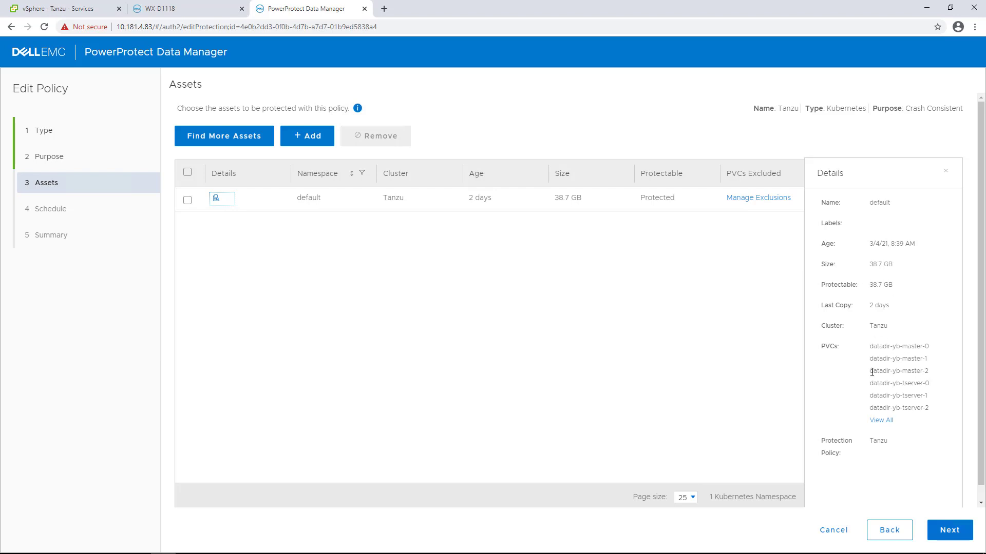
Step: Keep the policy's existing weekly backup schedule and storage target, save the policy and dismiss the notice
click(949, 538)
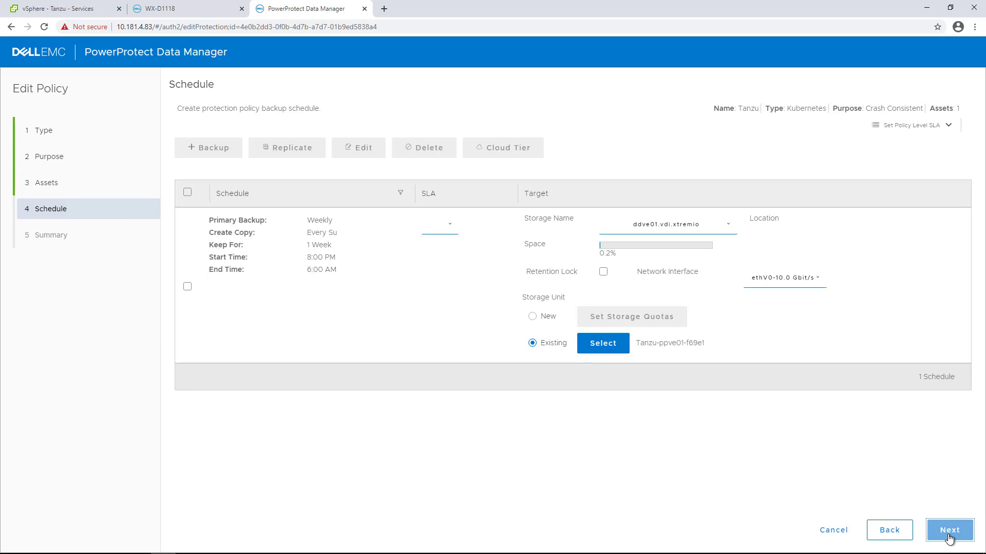
click(949, 536)
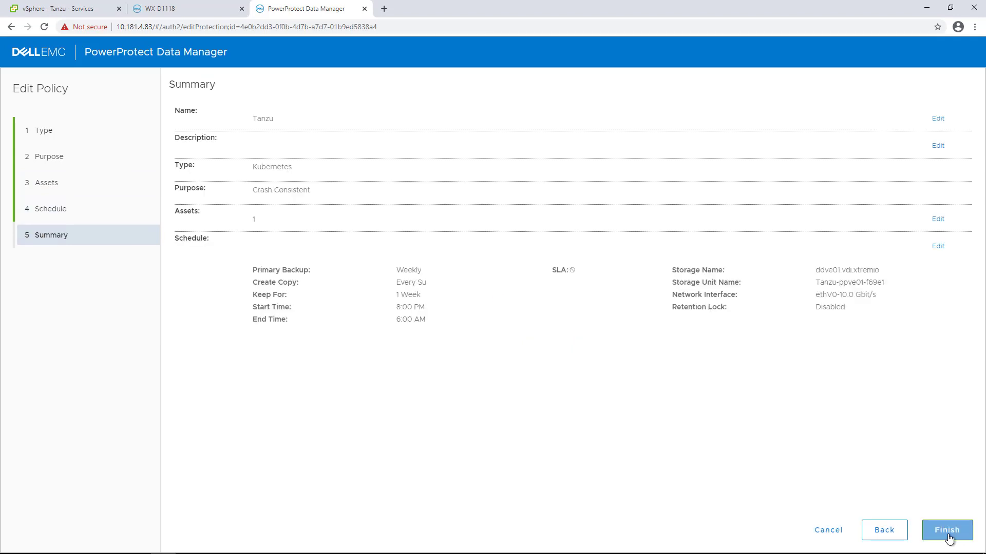
click(948, 534)
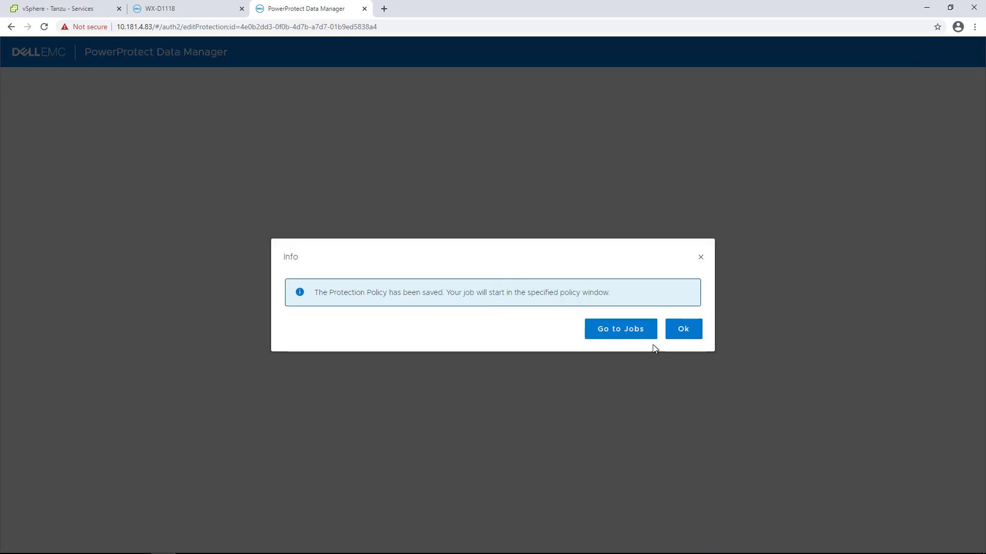
click(683, 334)
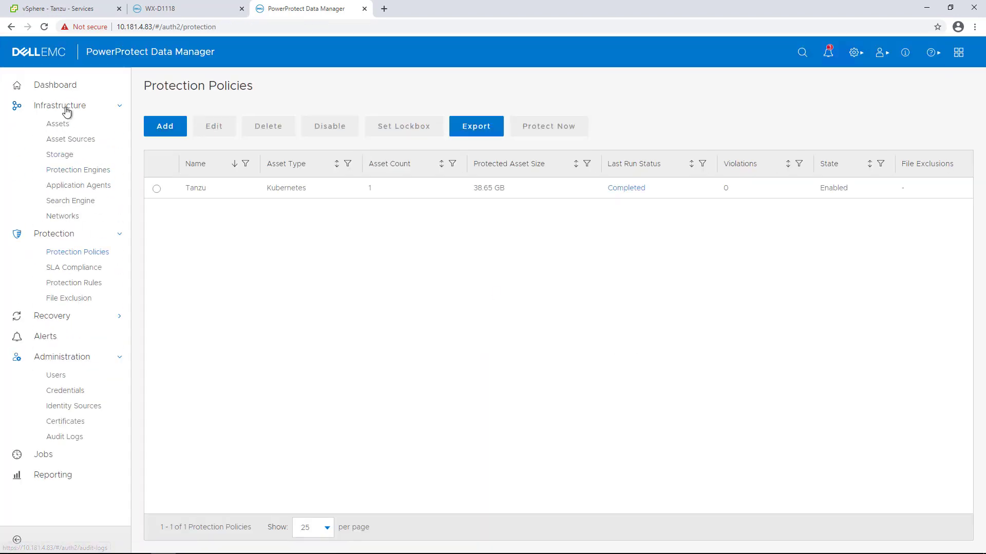
Step: Open the protection engines, then expand and select the VM Direct engine to examine its network and protection type
click(75, 170)
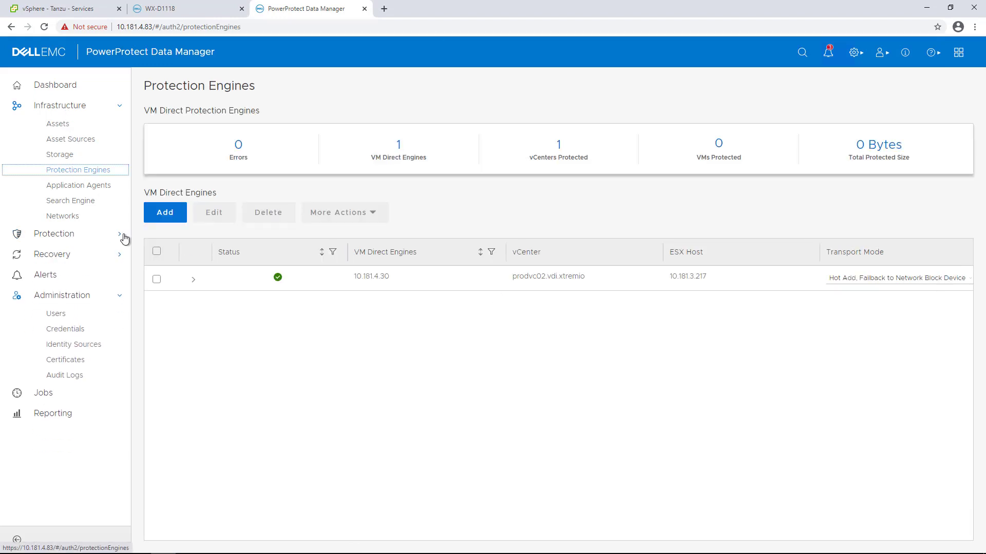
click(193, 280)
click(156, 298)
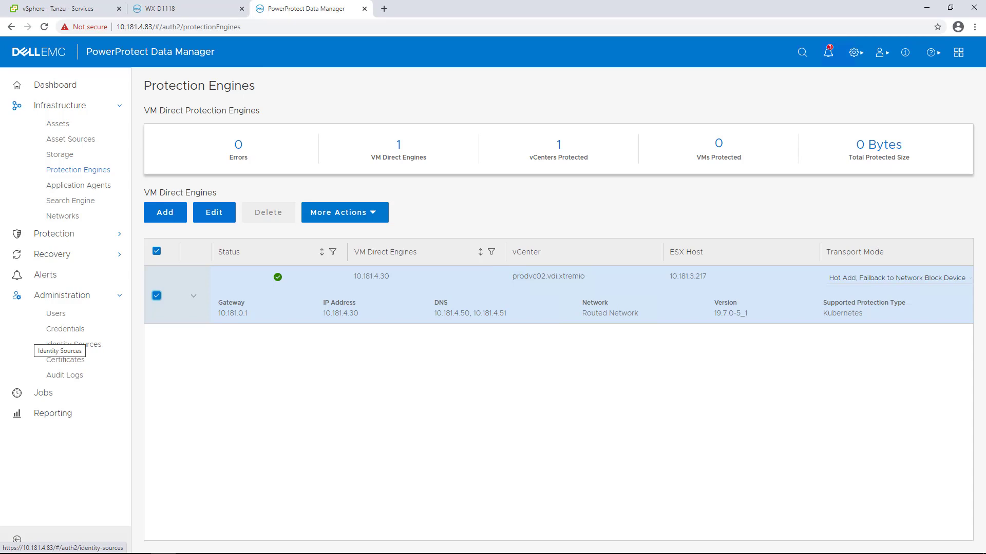
Step: Run an immediate full backup of all assets in the Tanzu protection policy, kept for 1 week
click(67, 235)
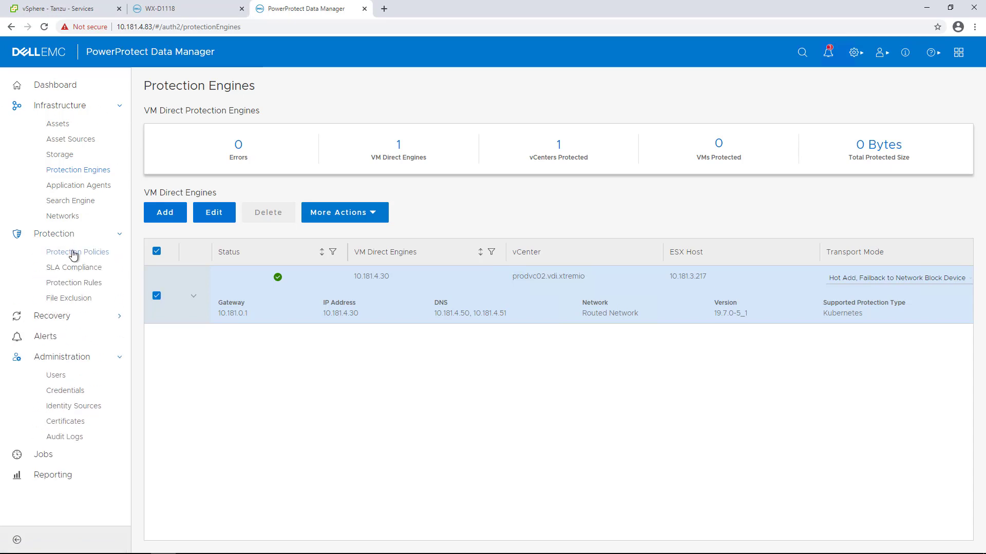
click(73, 253)
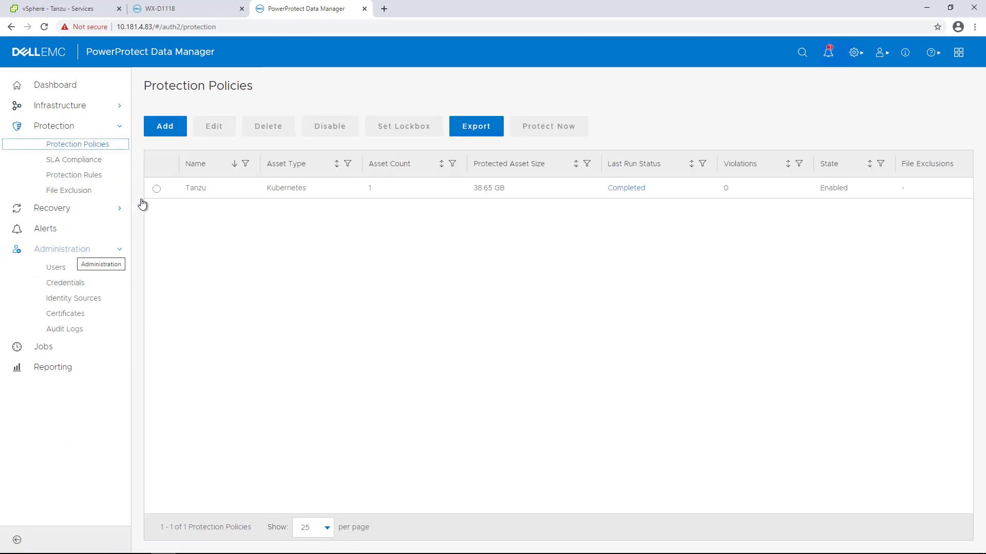
click(156, 190)
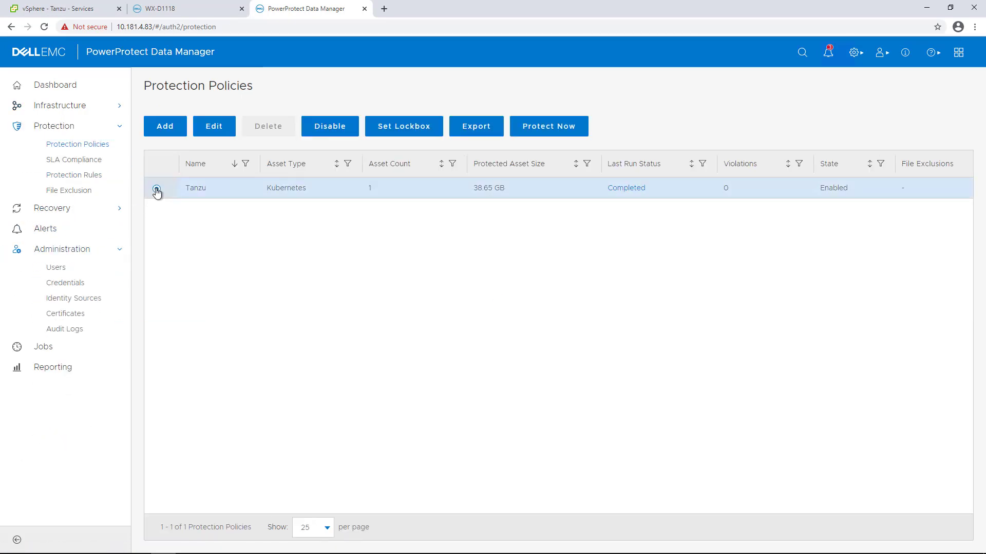
click(553, 128)
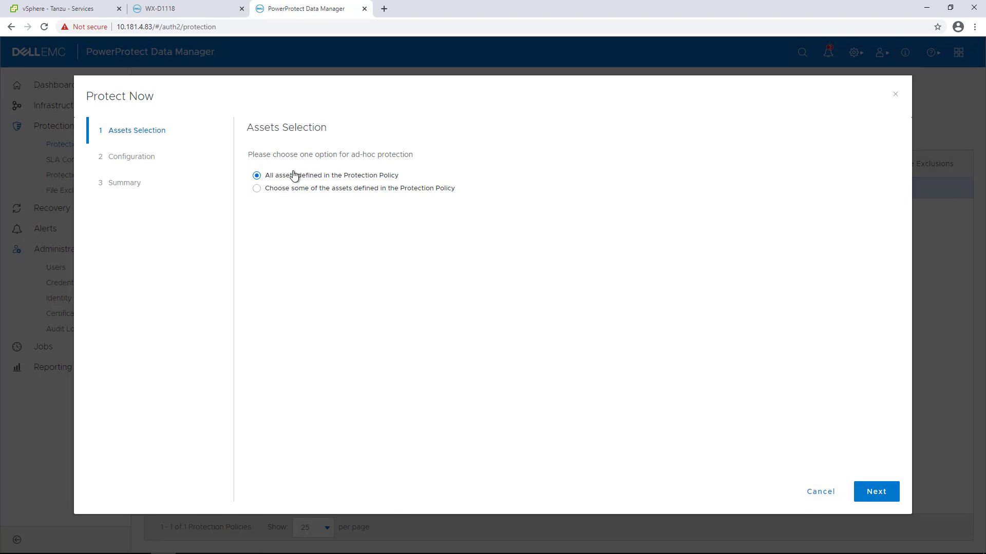
click(875, 492)
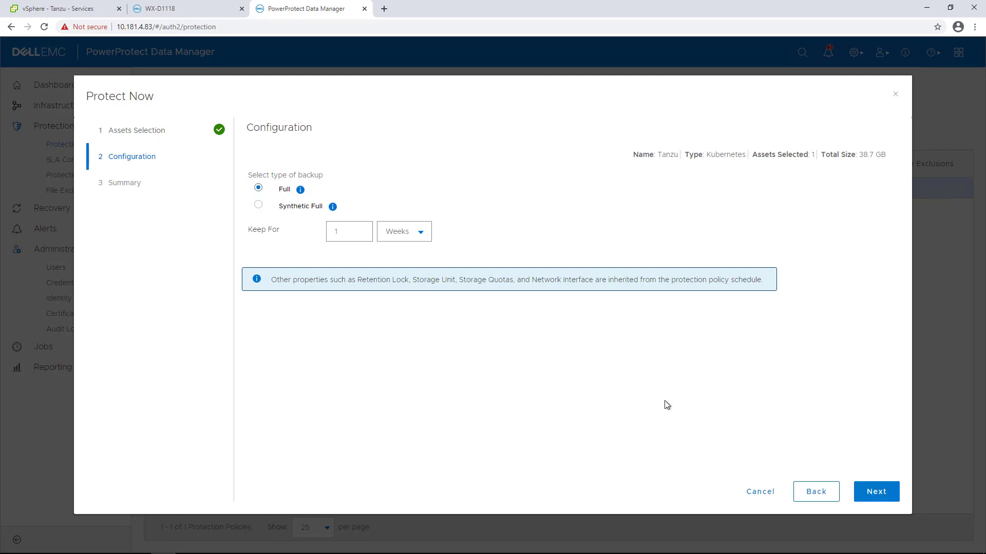
click(868, 493)
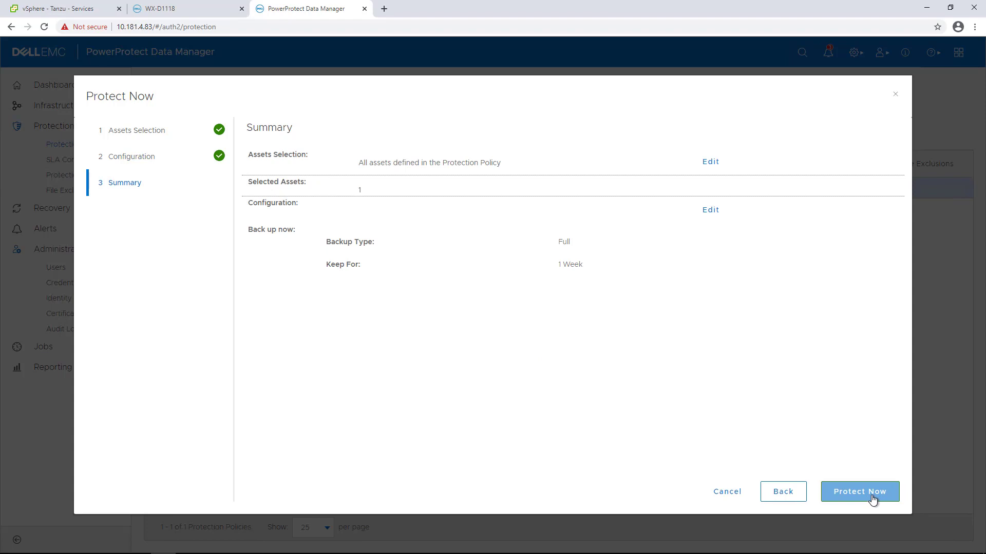
click(872, 497)
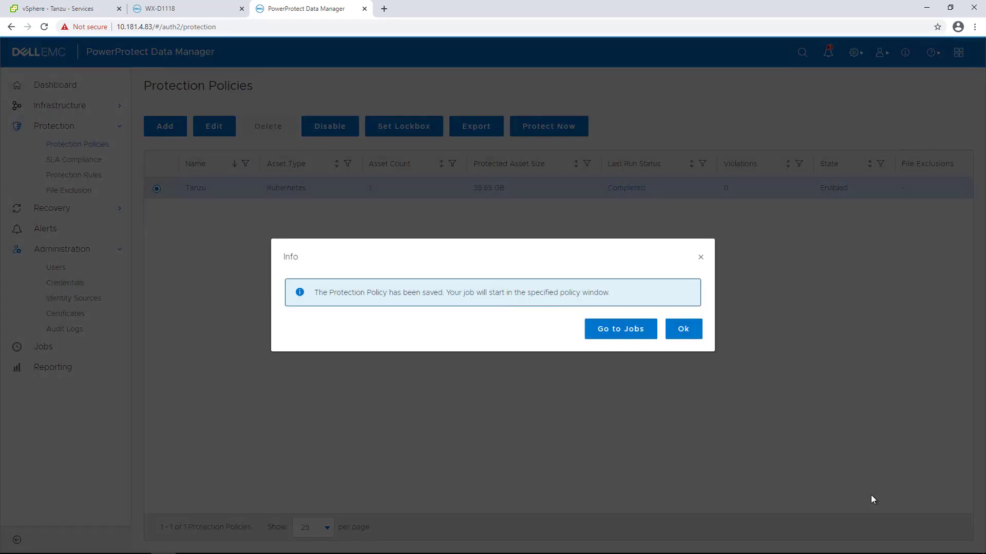
Step: Filter the protection jobs to the queued ones, open the manual Tanzu backup job's details and refresh its progress
click(623, 330)
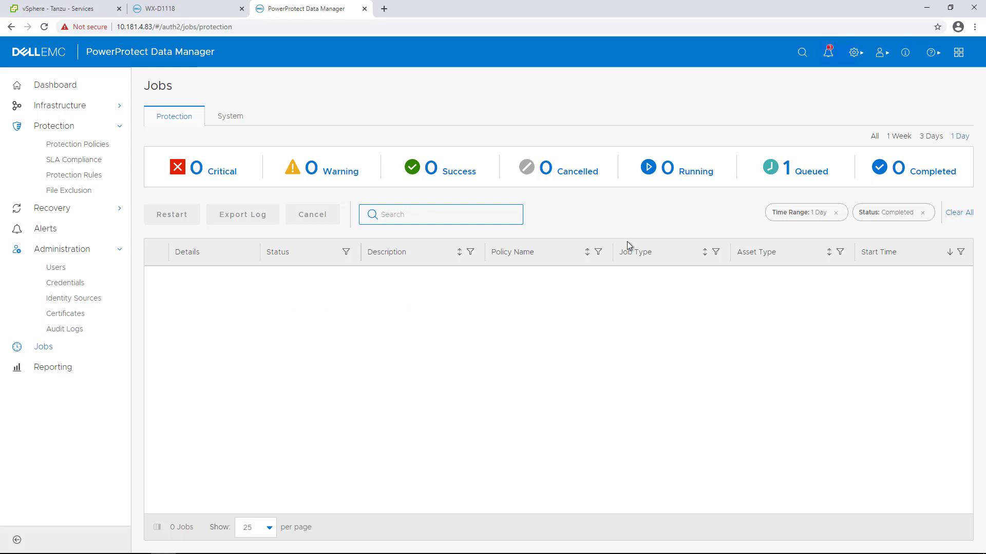
click(799, 175)
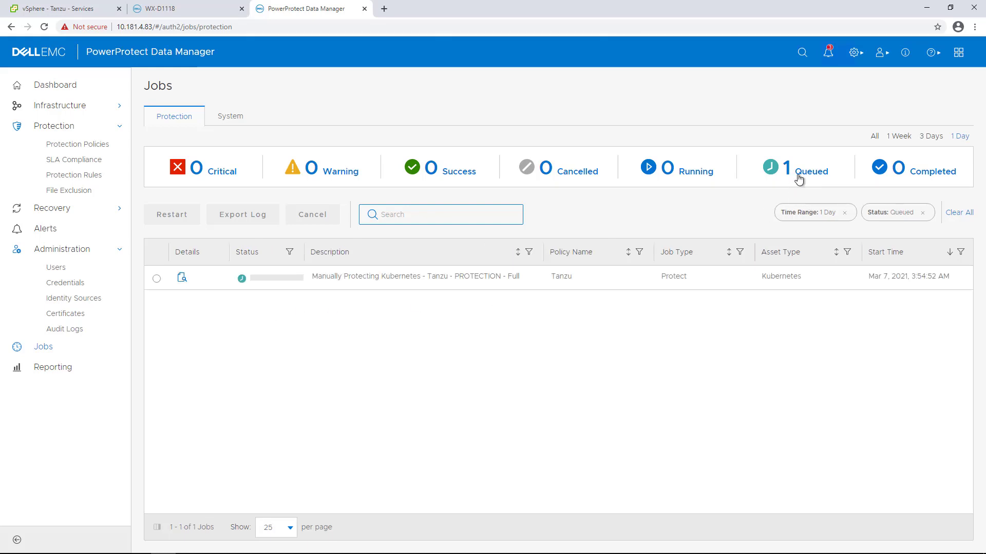
click(182, 278)
click(819, 522)
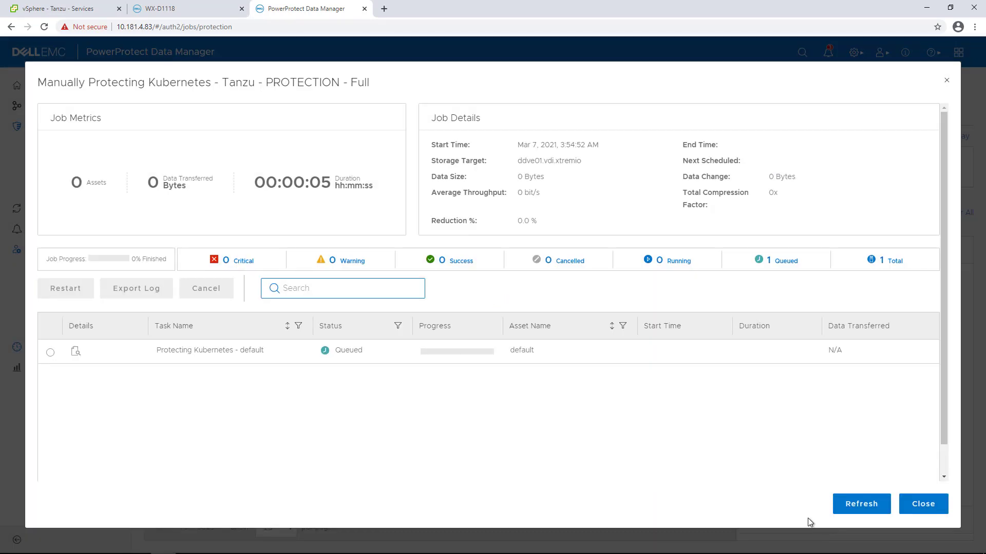
click(862, 504)
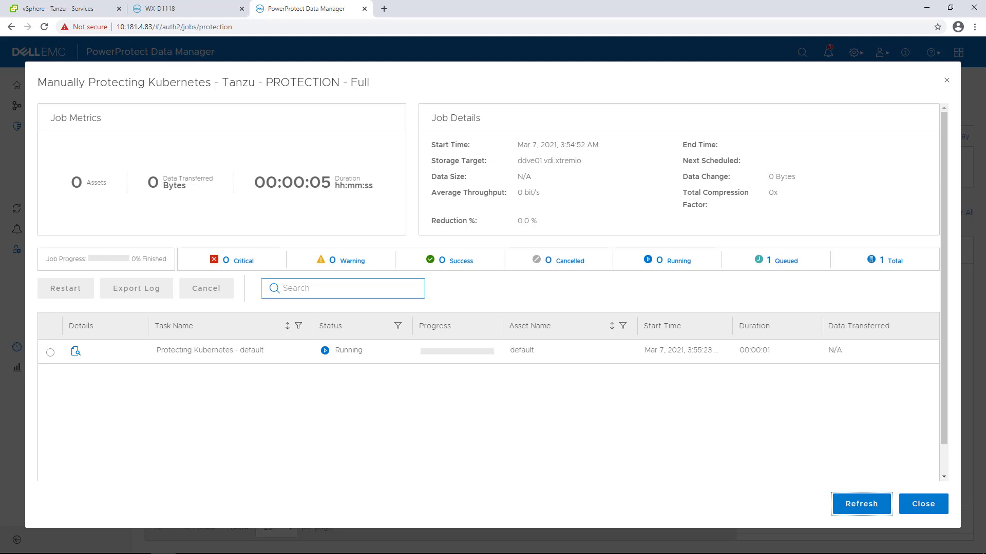
Step: Switch to the vSphere Client and examine the full task console, widening the task name column
click(83, 9)
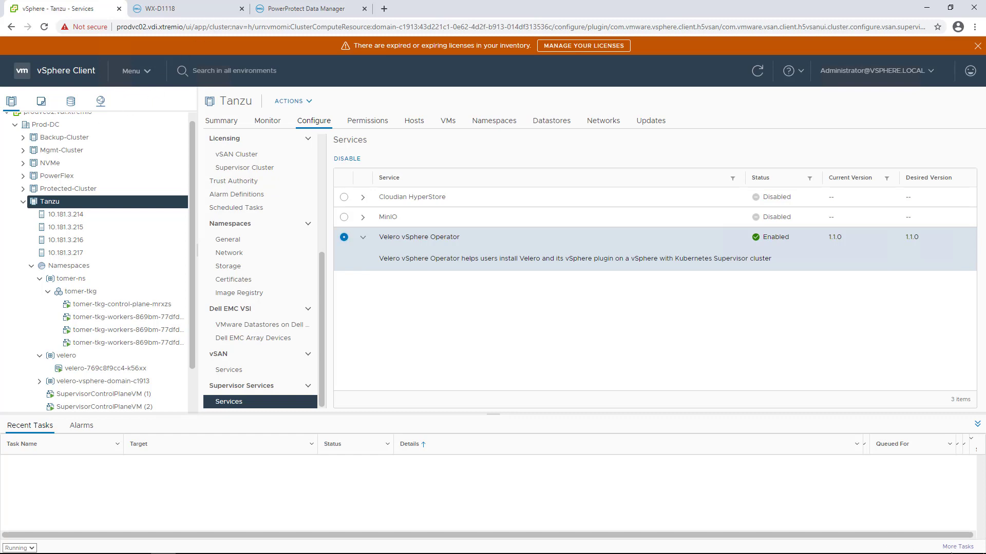
click(963, 546)
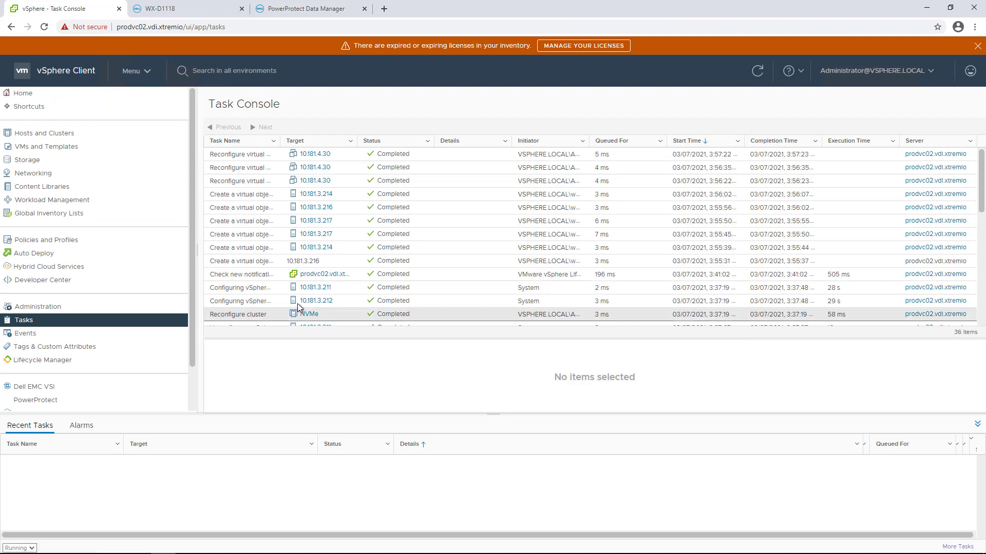
drag(276, 147, 345, 147)
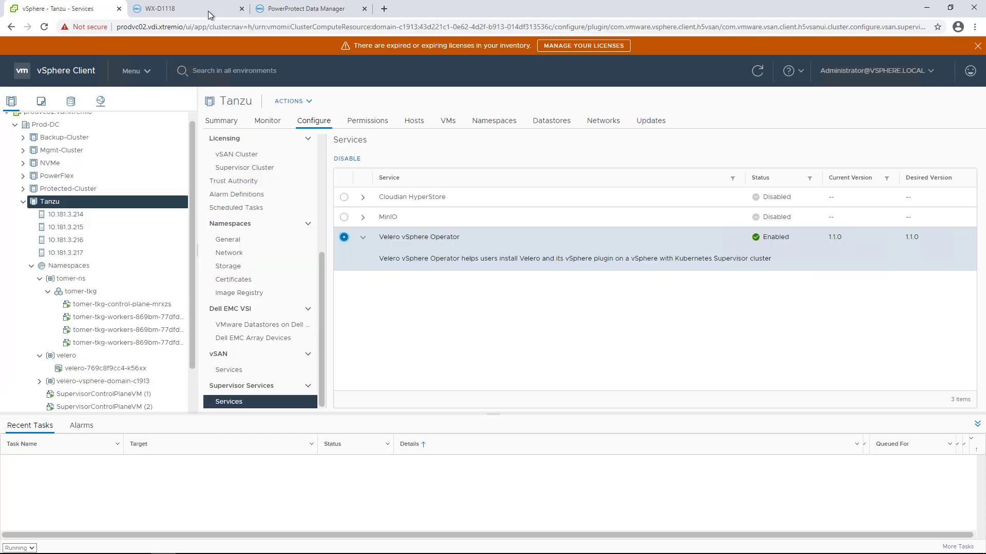
Step: Switch to PowerStore and examine the PowerStore WX-D1118 container's virtual volumes, then return to the backup job details in PowerProtect Data Manager
click(208, 11)
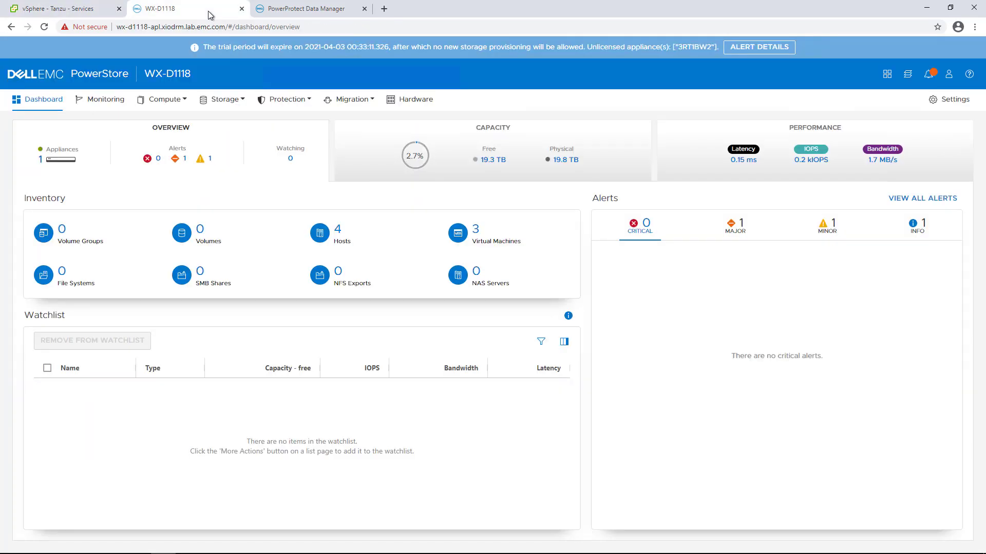
click(220, 101)
click(245, 169)
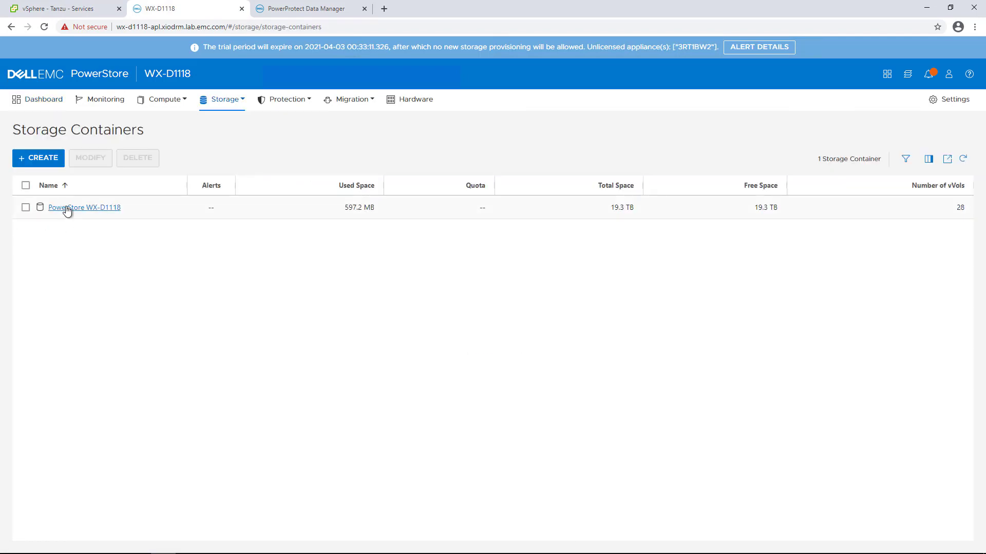
click(65, 208)
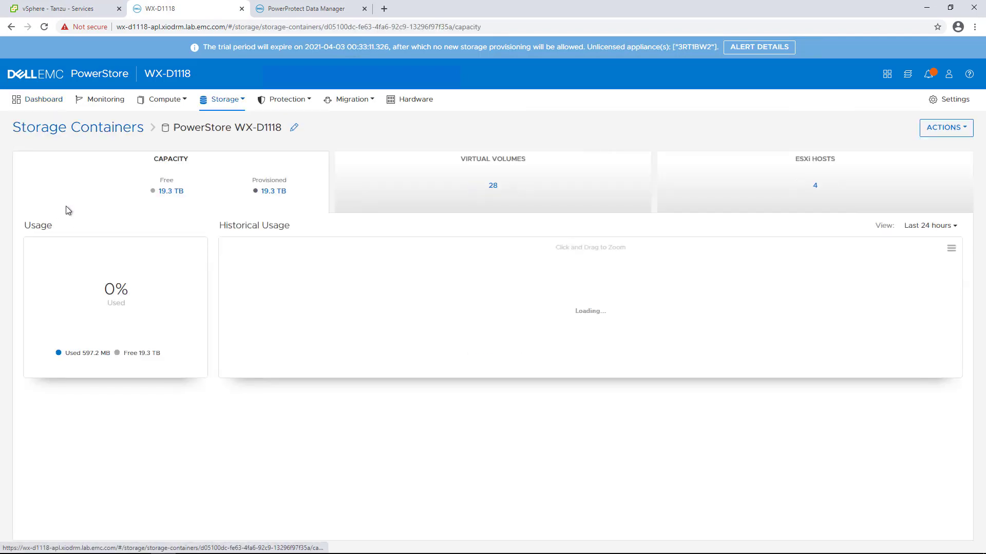
click(494, 190)
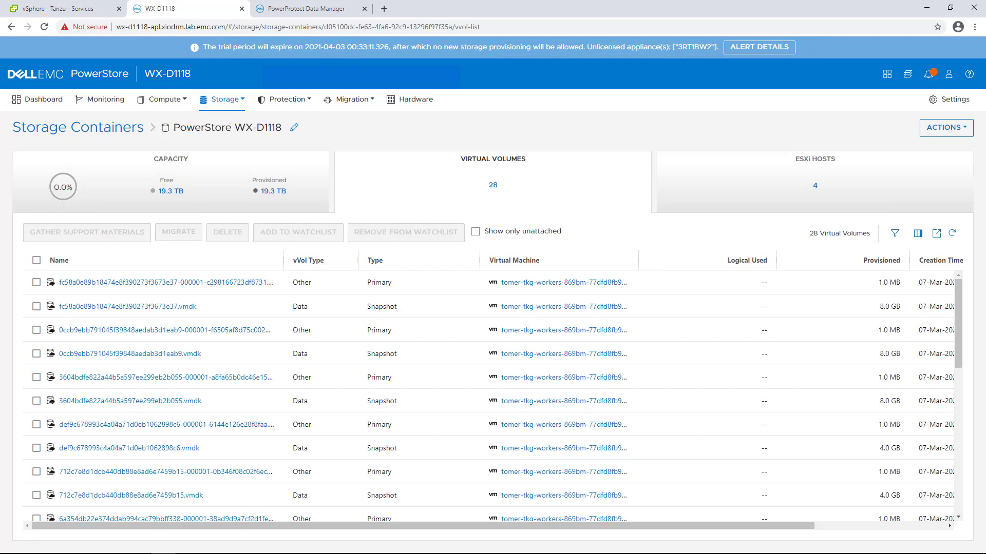
click(290, 15)
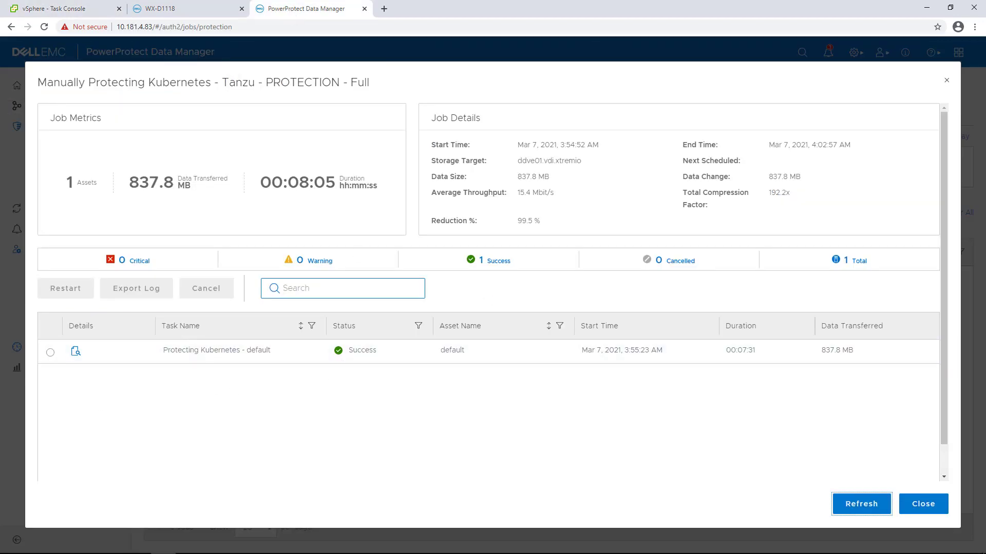
Step: Switch to the terminal and use kubectl to delete the resources defined in /yuga.yaml and all PVCs
click(161, 10)
key(alt+Tab)
text(kubectl delete -f /yuga.yaml)
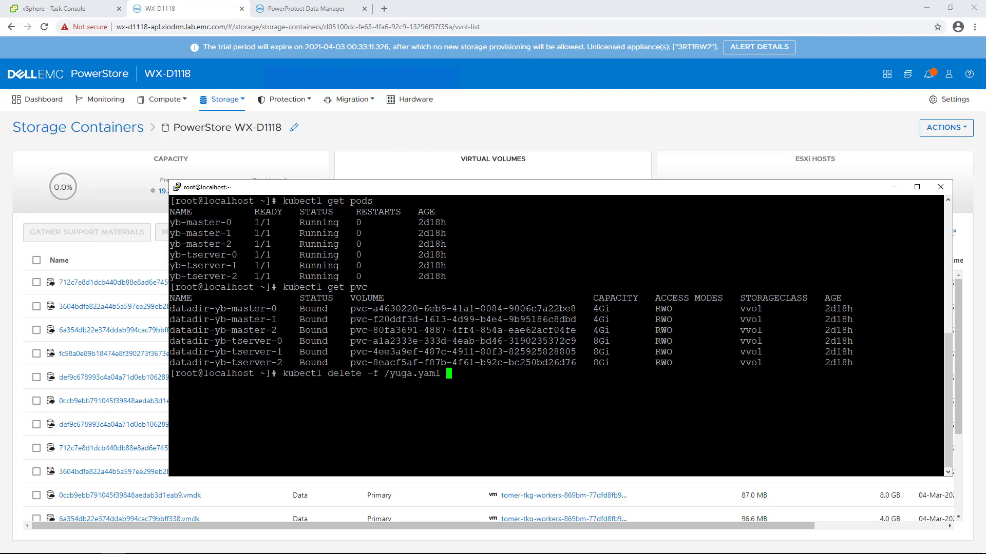
key(Return)
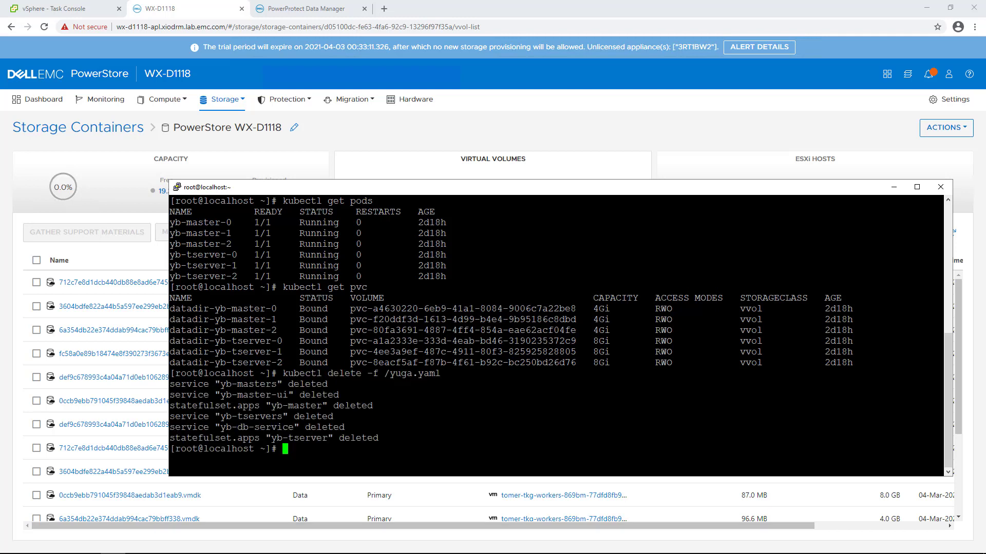
text(kubectl delete pvc --all)
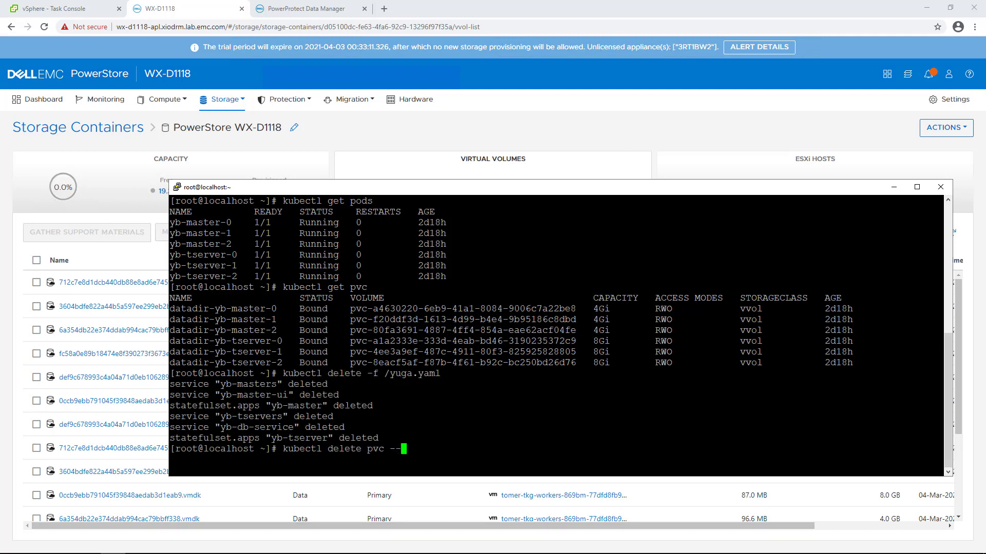
key(Return)
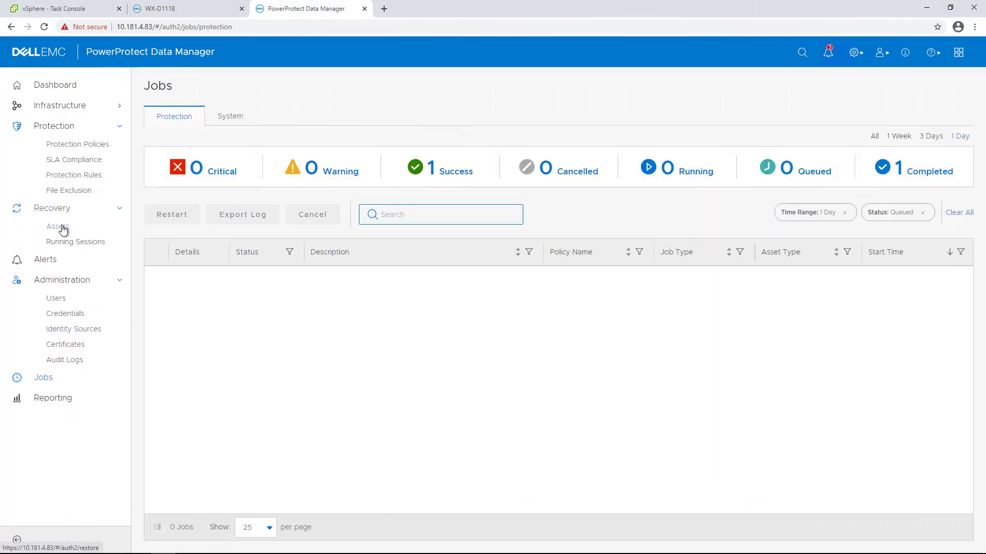
Step: In PowerProtect Data Manager, start recovering the Tanzu cluster's default Kubernetes namespace from its most recent backup copy
click(60, 226)
click(251, 133)
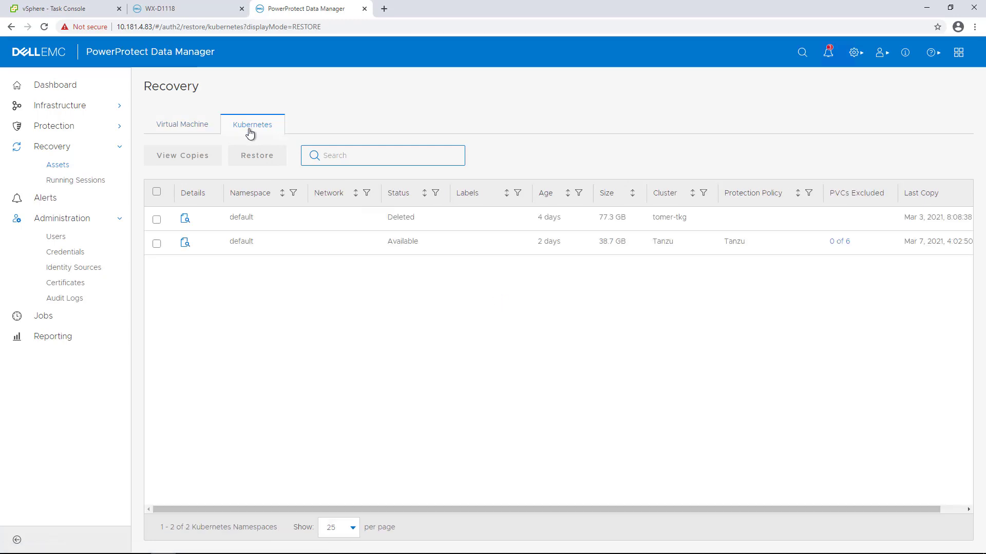
click(156, 244)
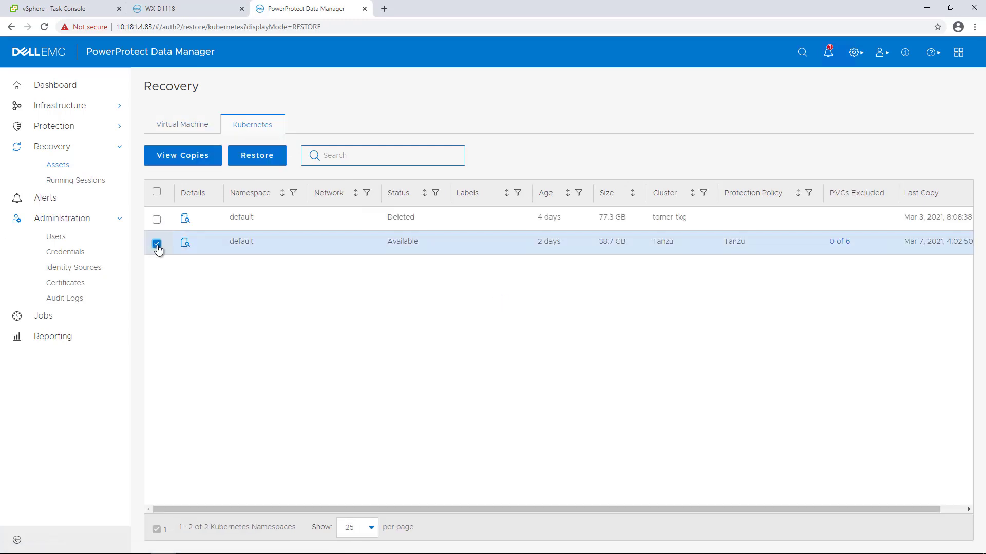
click(246, 157)
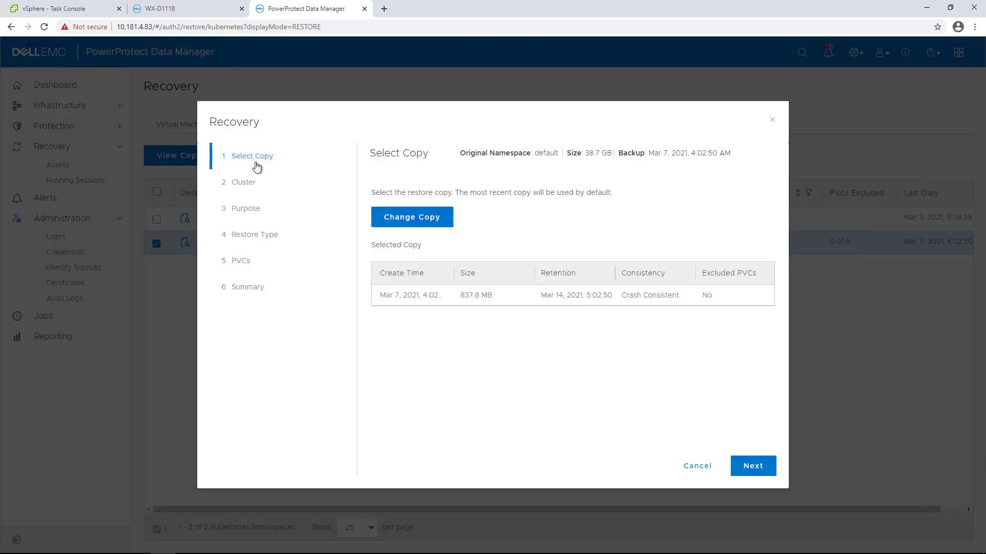
click(420, 218)
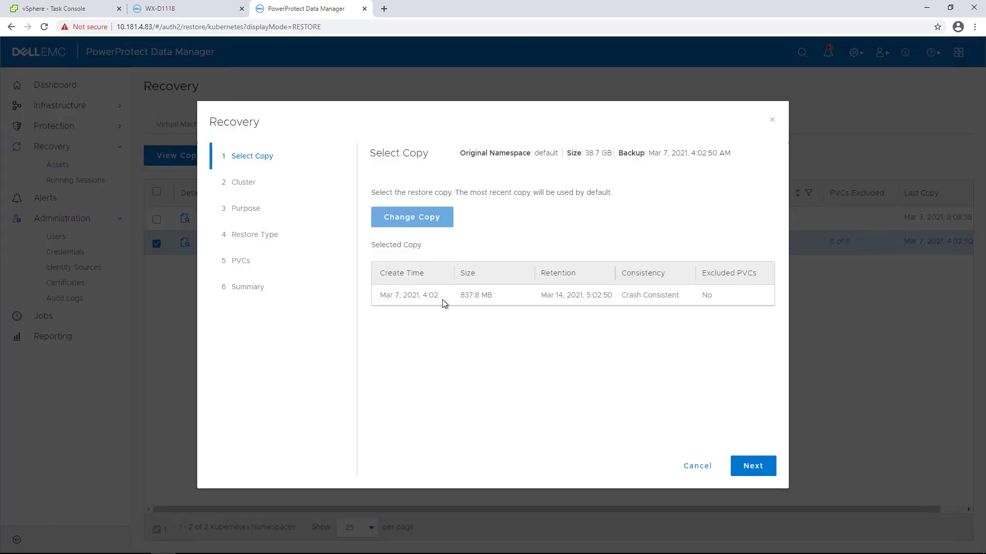
click(755, 465)
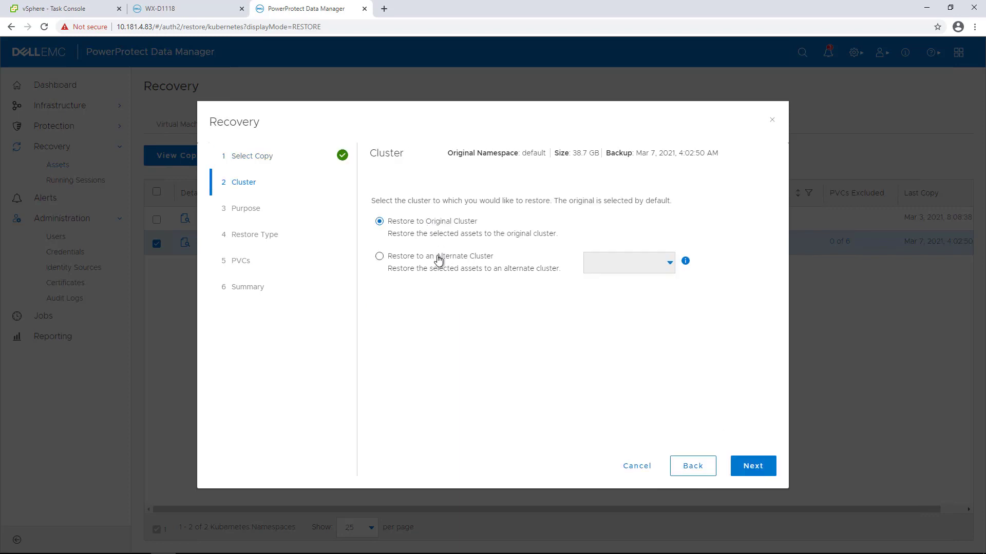
Step: Set the recovery to the original cluster and original namespace with selected PVCs, including cluster scoped resources
click(754, 467)
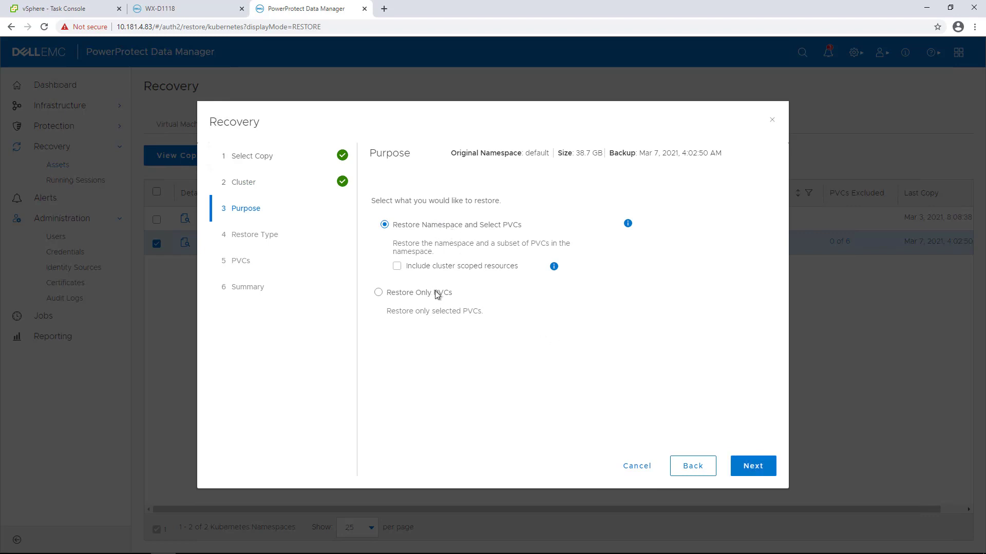
click(399, 269)
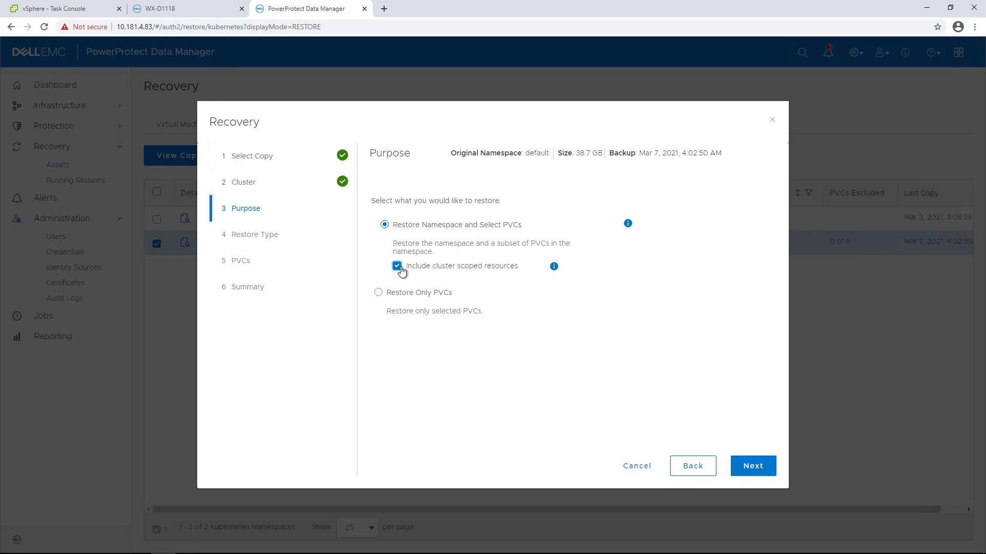
click(753, 467)
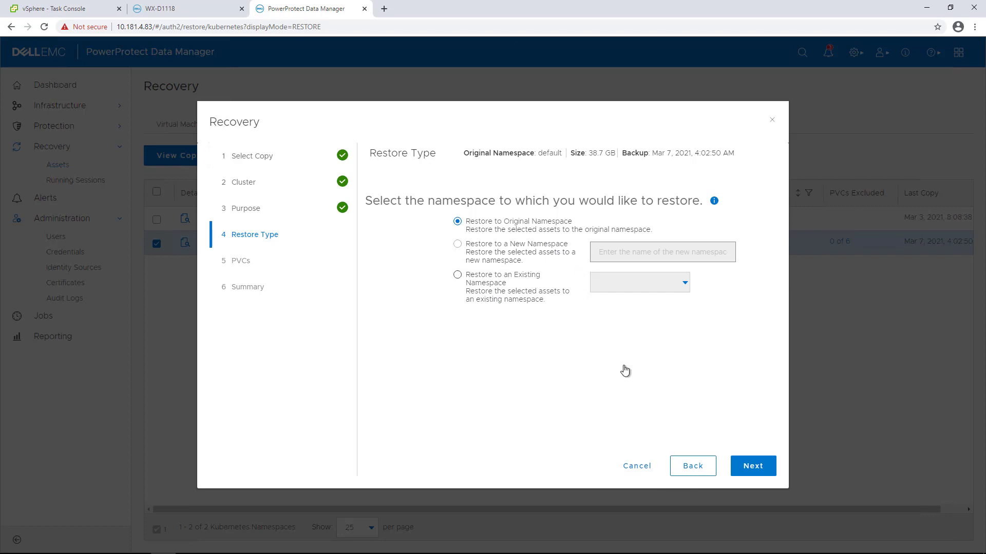
click(746, 464)
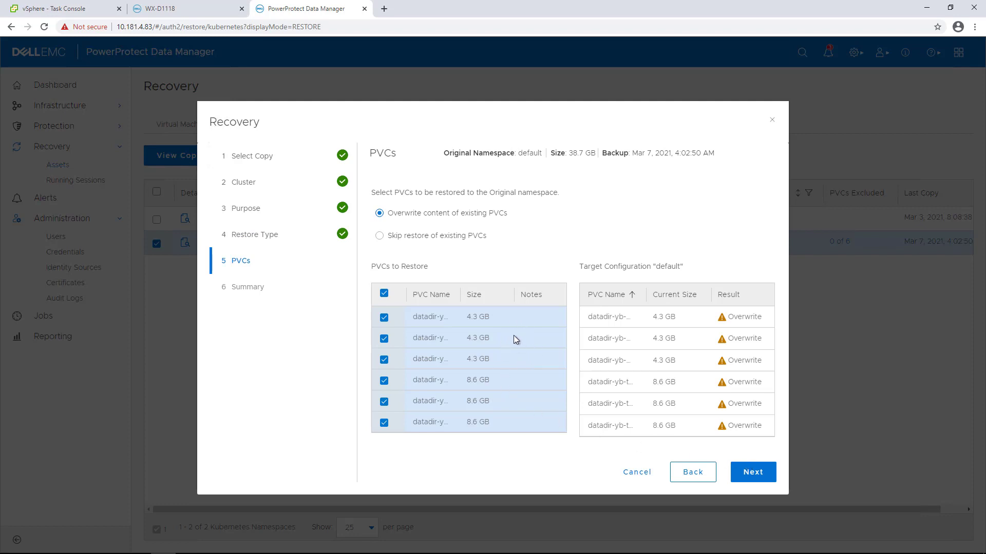
Step: Keep all PVCs selected with existing content overwritten, start the restore and open the jobs list
click(758, 474)
scroll(745, 455, down, 4)
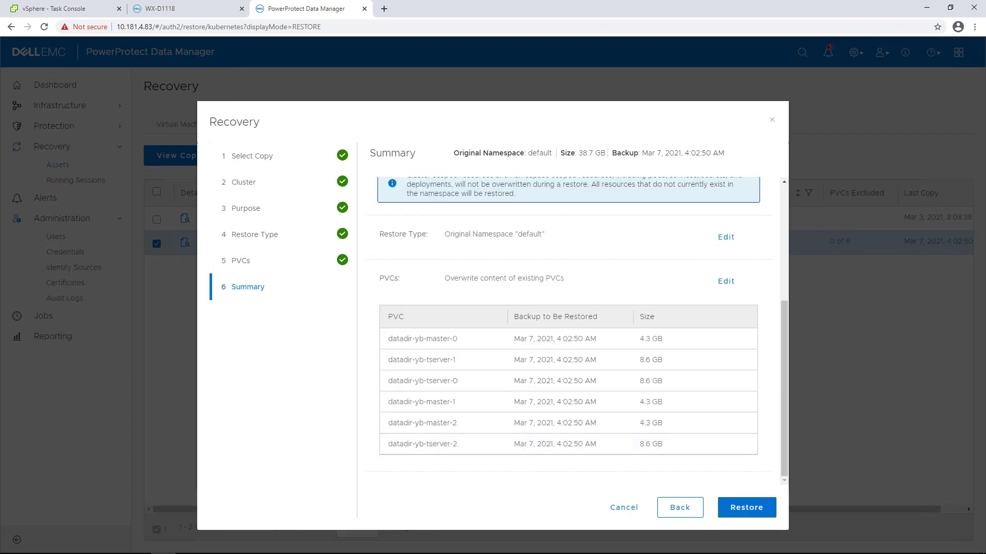
click(745, 513)
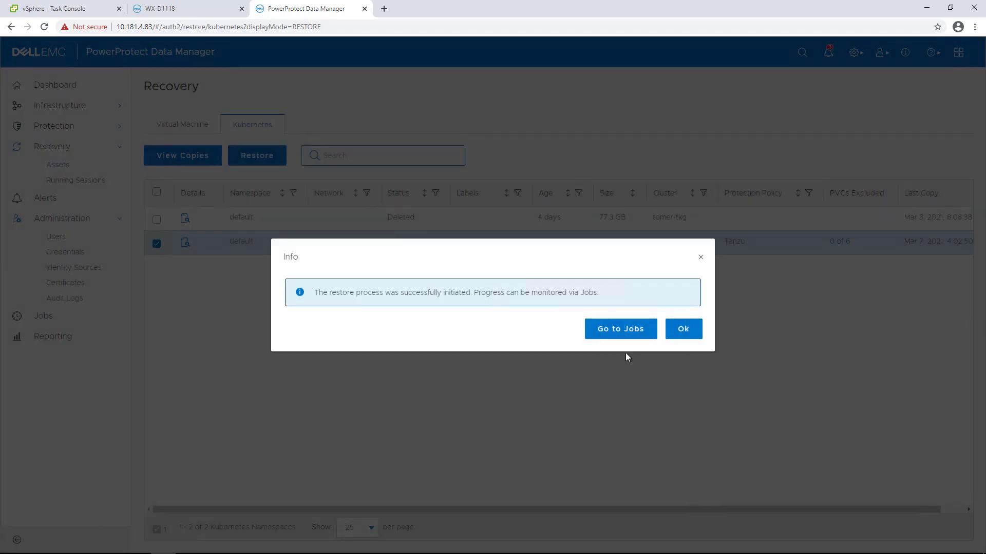
click(624, 332)
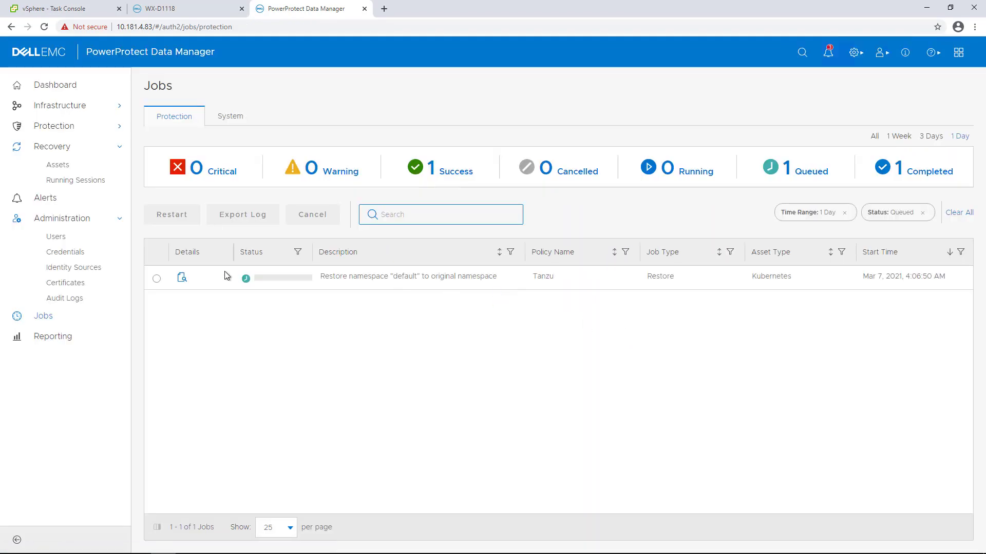
Step: Open the task summary of the default namespace restore job and refresh its progress
click(181, 280)
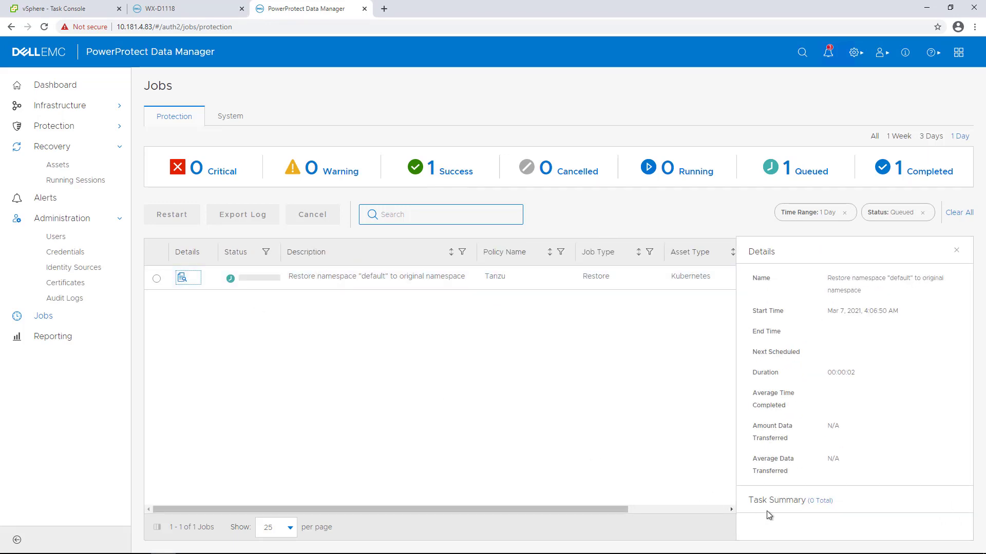
click(821, 502)
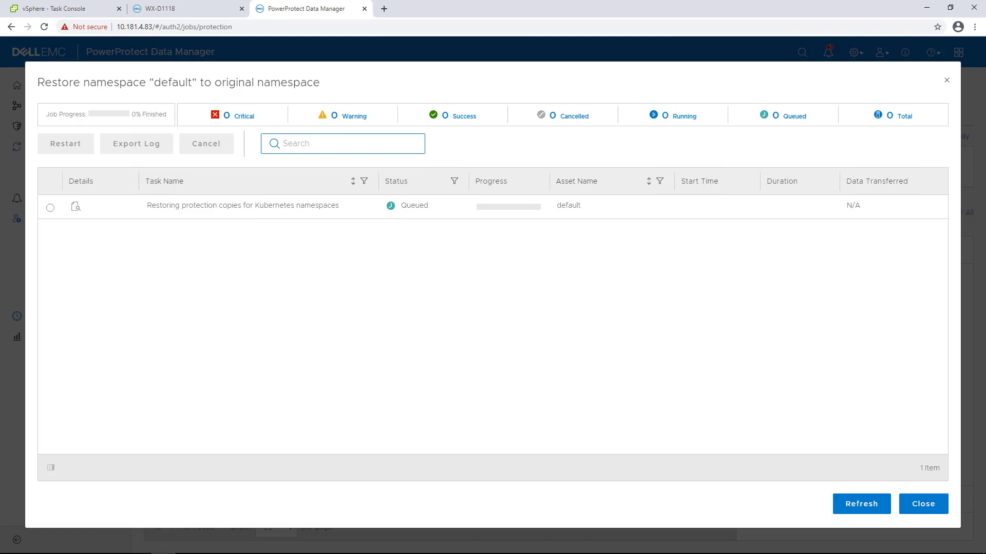
click(861, 504)
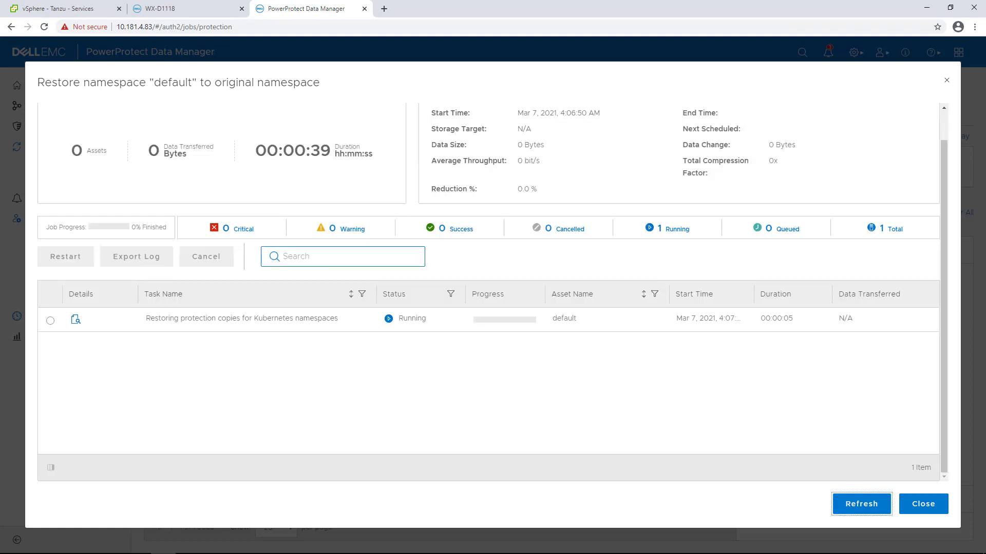
Step: Switch to vSphere to view the full task console, and to PowerStore to reload the storage container's virtual volumes list
click(78, 10)
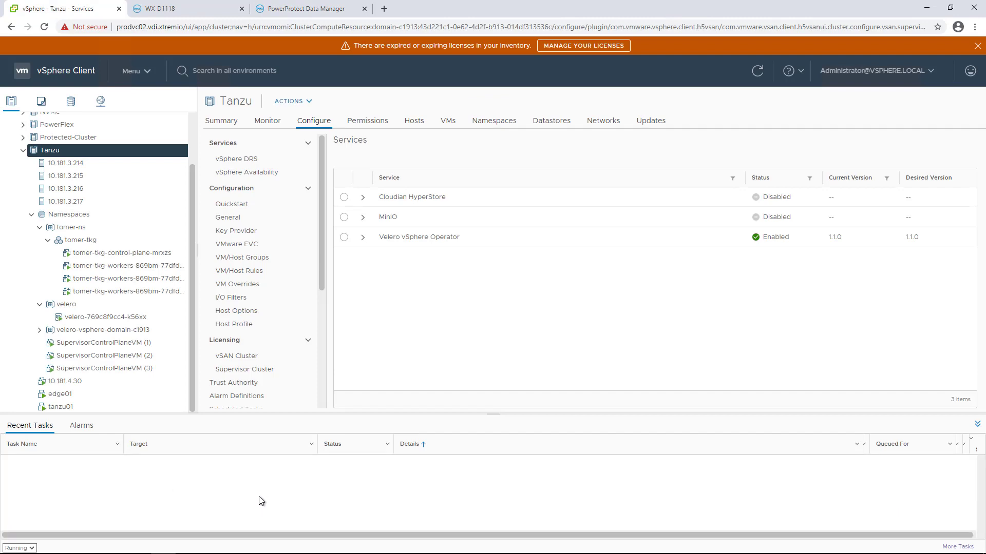
click(957, 547)
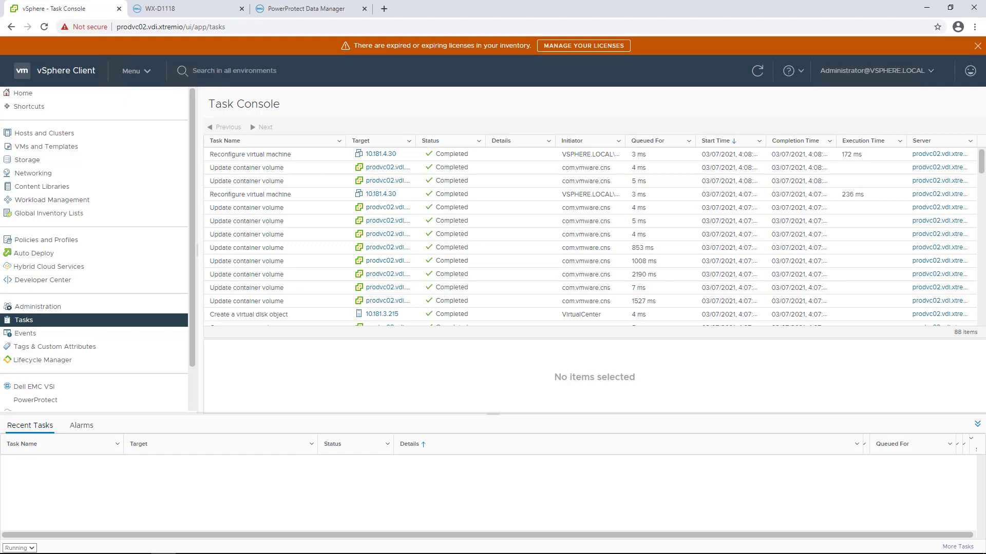
click(173, 15)
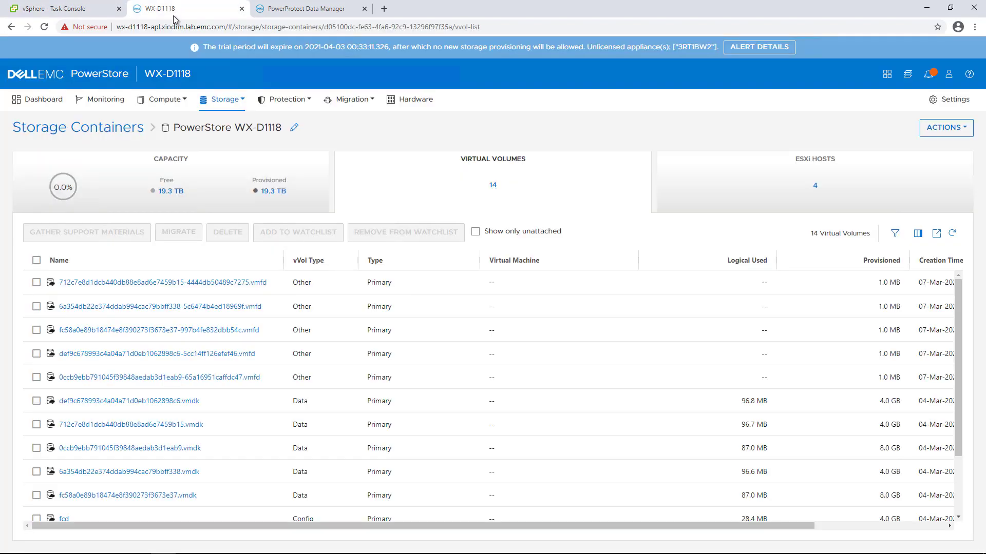
click(45, 27)
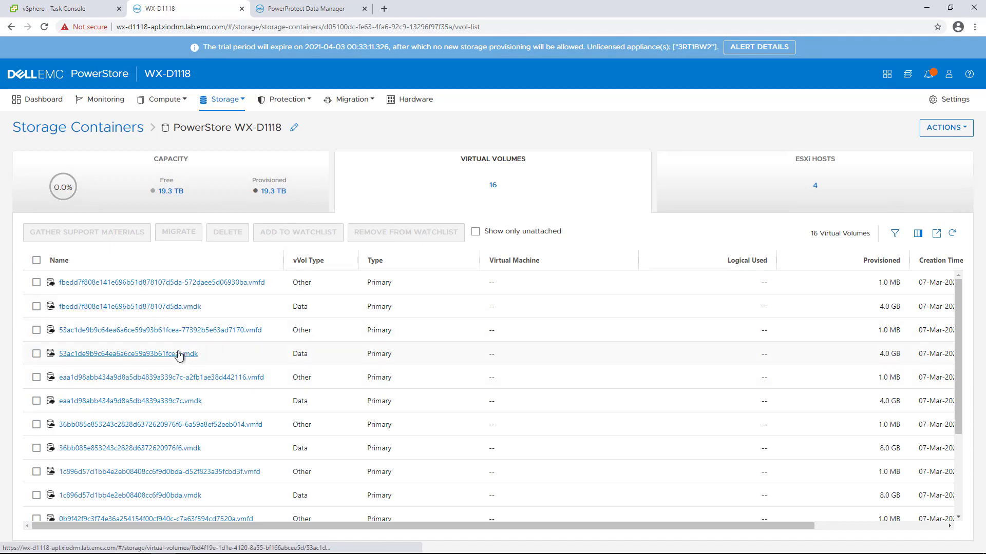
Step: Recheck the running container volume tasks in vSphere and return to PowerProtect Data Manager to check the restore job's status
click(77, 10)
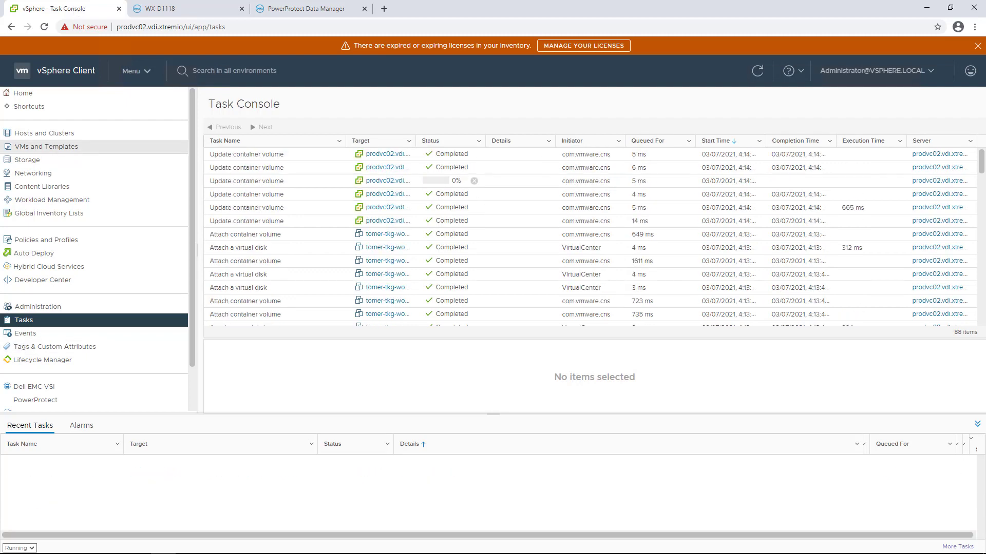
click(310, 11)
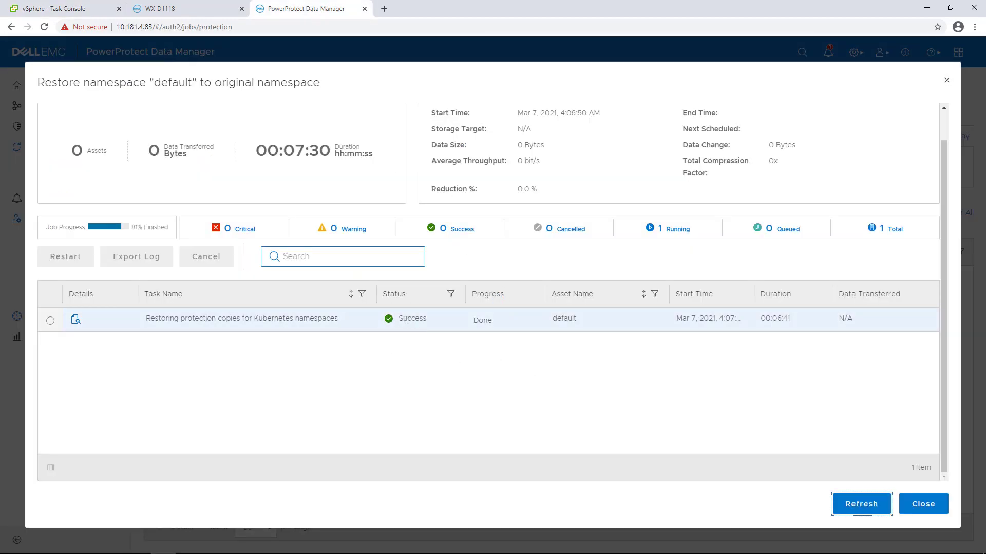
Step: Switch to vSphere and view the Kubernetes container volumes of the prodvc02.vdi.xtremio vCenter in the Hosts and Clusters inventory
click(82, 9)
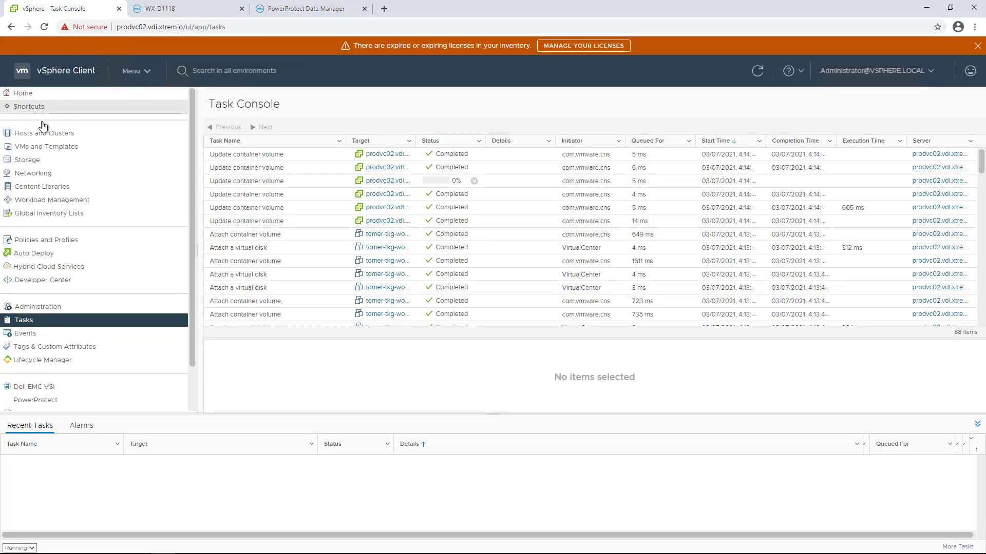
click(81, 71)
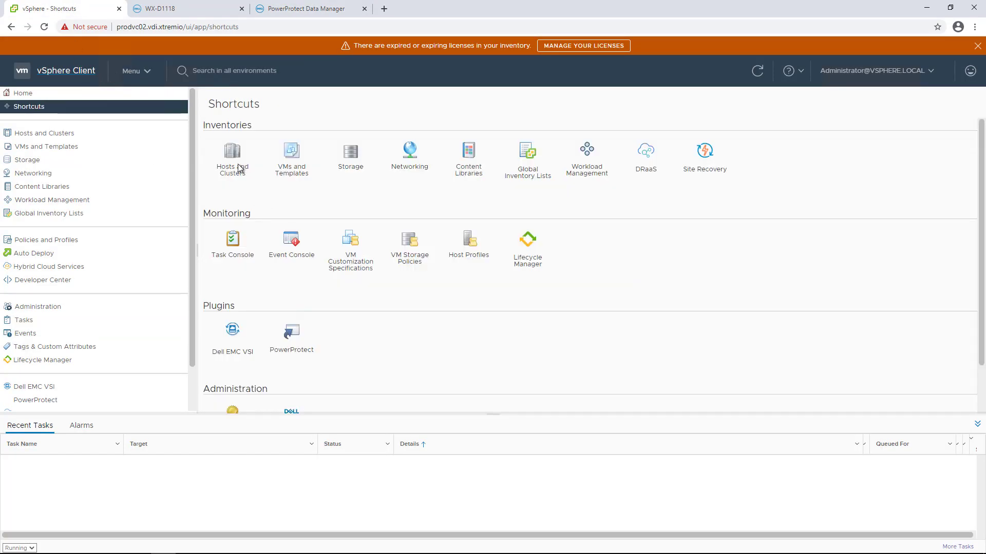
click(240, 168)
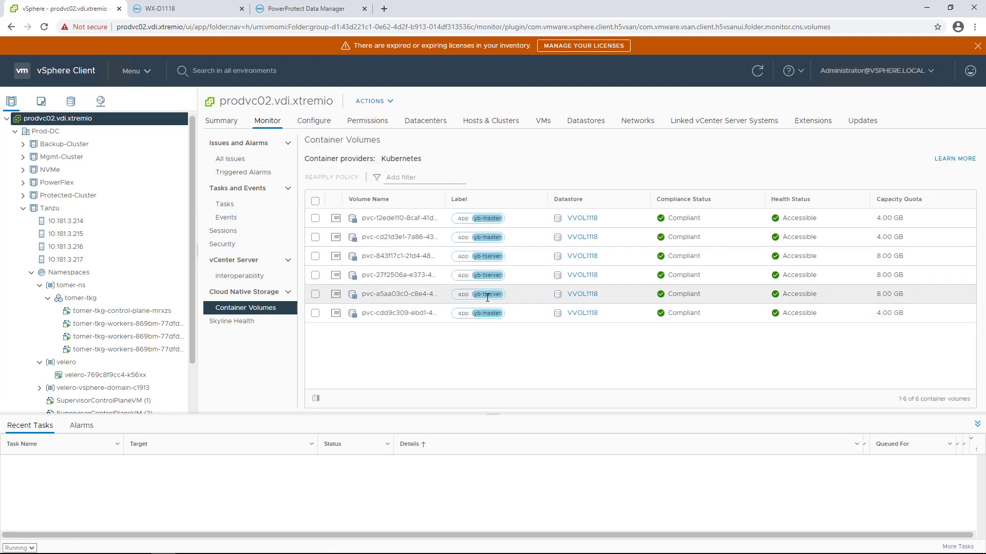
Step: Switch to the terminal and use kubectl to list the pods and the PVCs in the default namespace
key(alt+Tab)
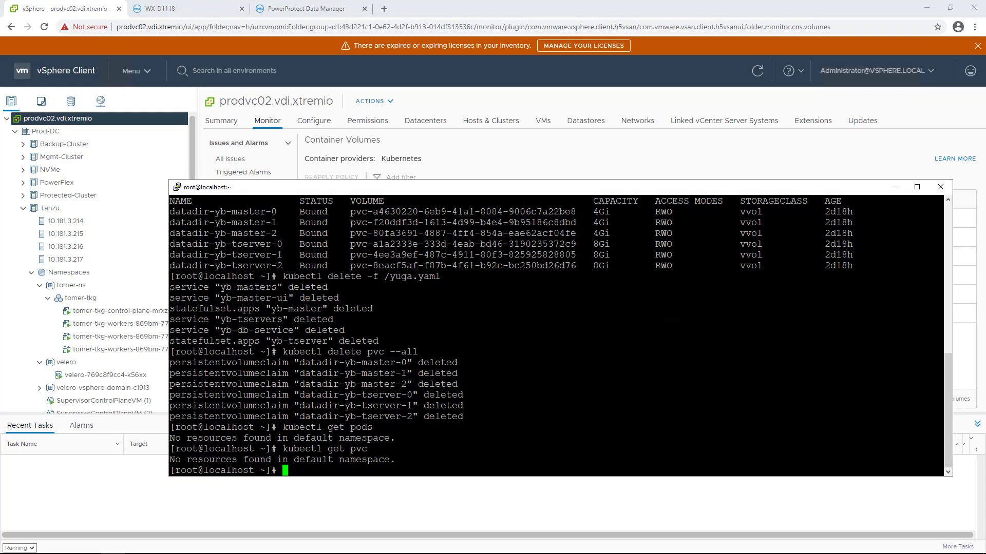
text(kubectl get pods)
key(Return)
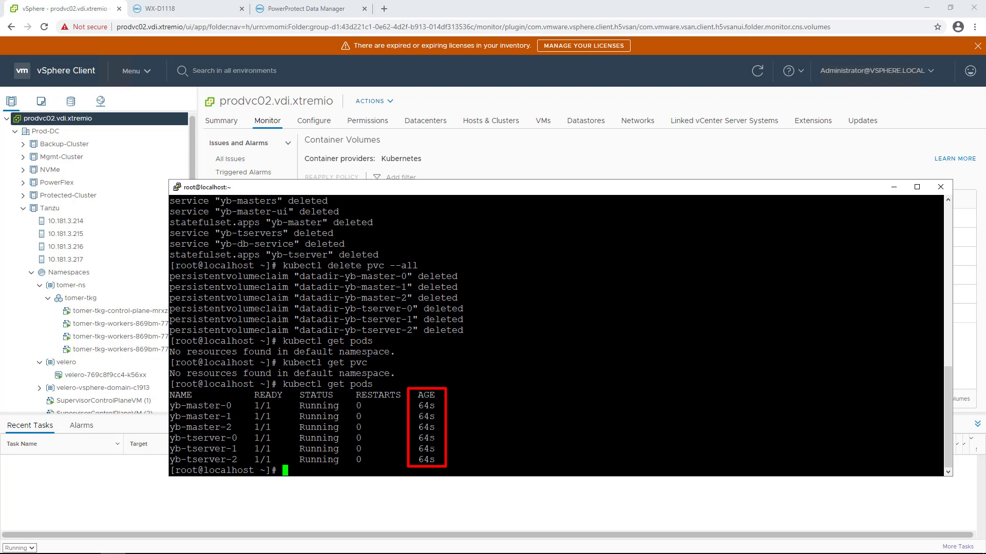
key(Up)
key(BackSpace)
key(BackSpace)
key(BackSpace)
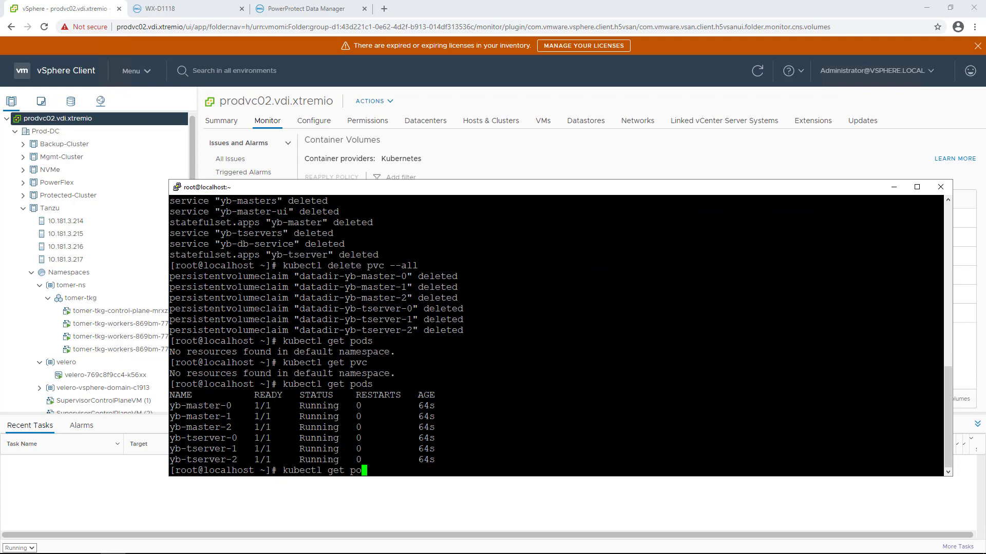
text(vc)
key(Return)
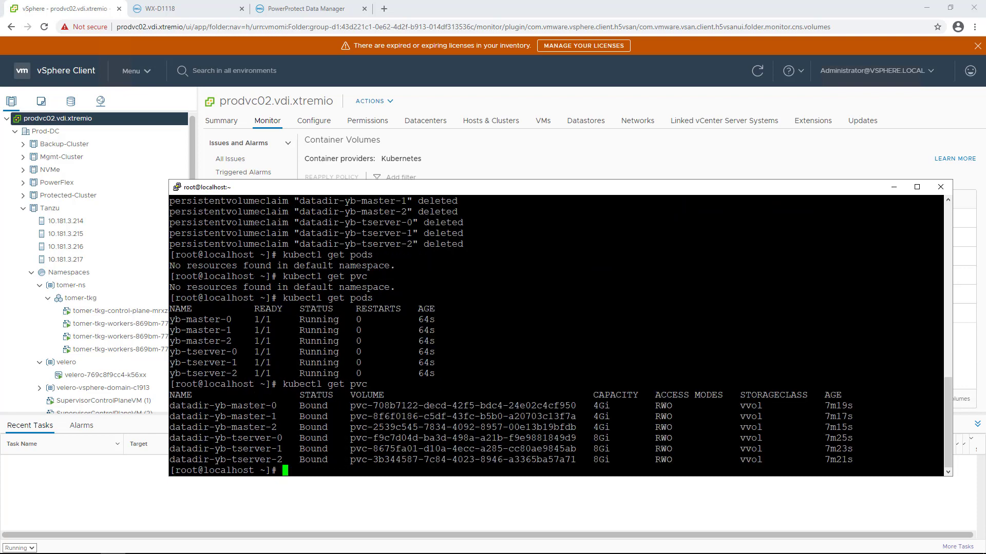